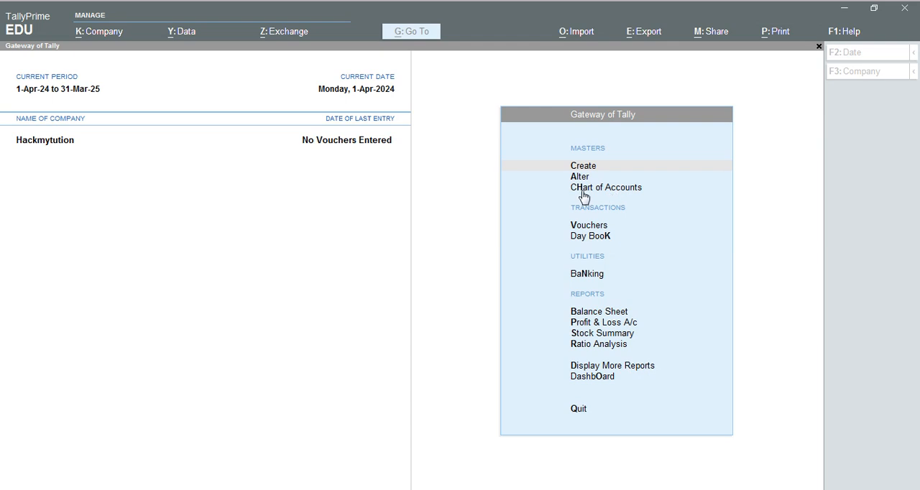
# - Create a ledger named CAPITAL under the Capital Account group and save it
pyautogui.click(582, 166)
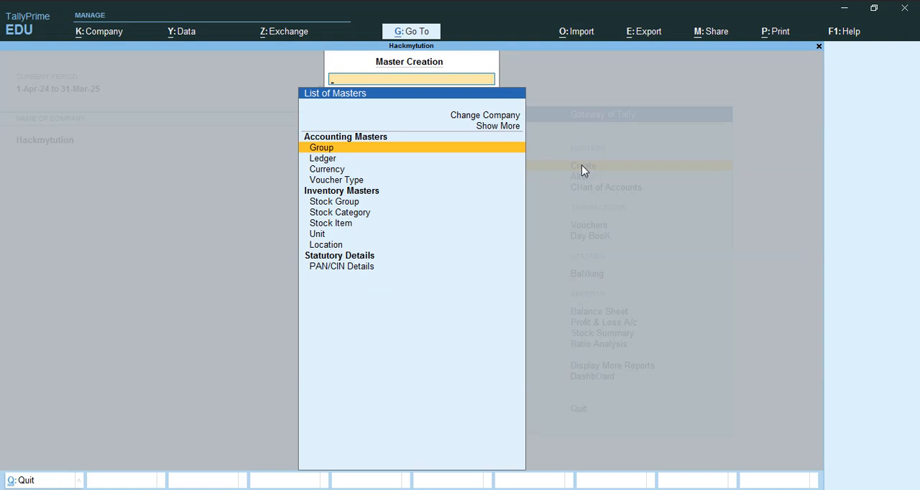
pyautogui.press('Down')
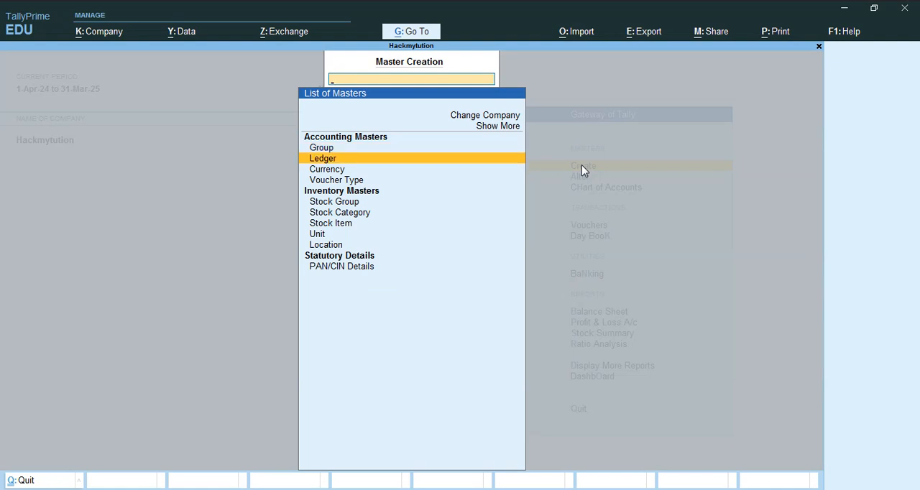
pyautogui.press('Return')
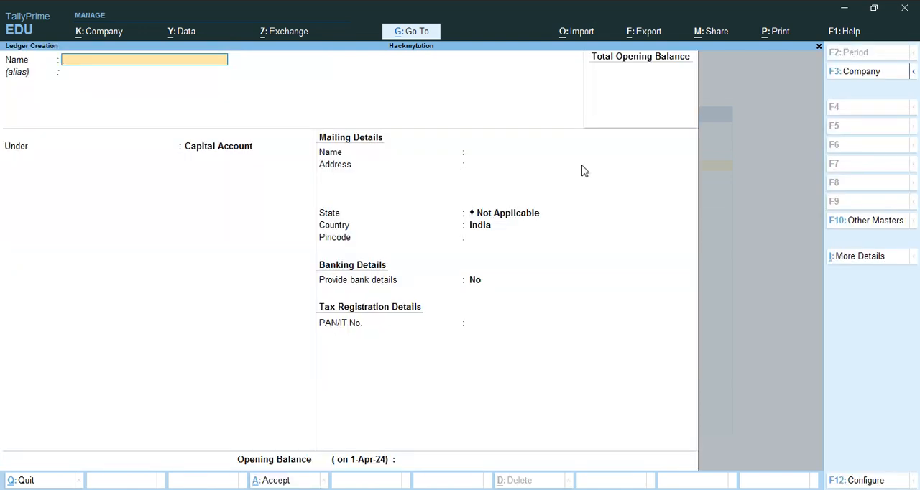
pyautogui.write('CAPITAL')
pyautogui.press('Return')
pyautogui.press('Return')
pyautogui.press('Return')
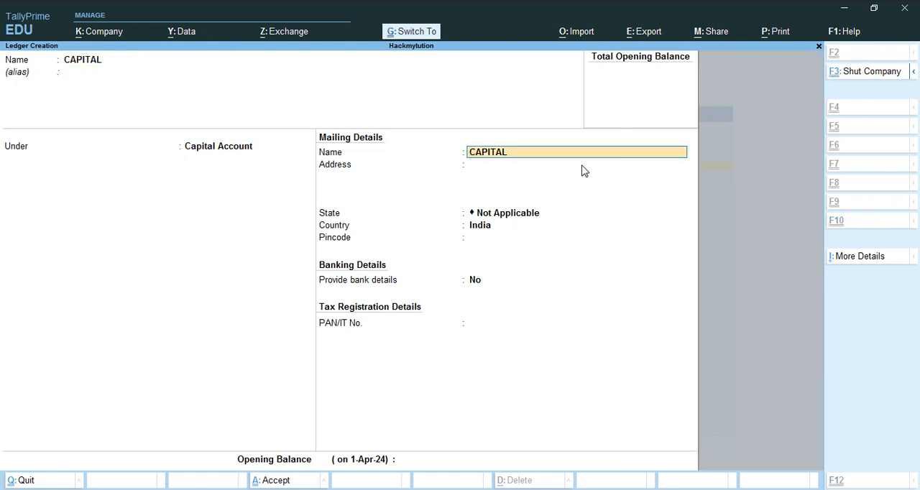
pyautogui.hotkey('ctrl', 'a')
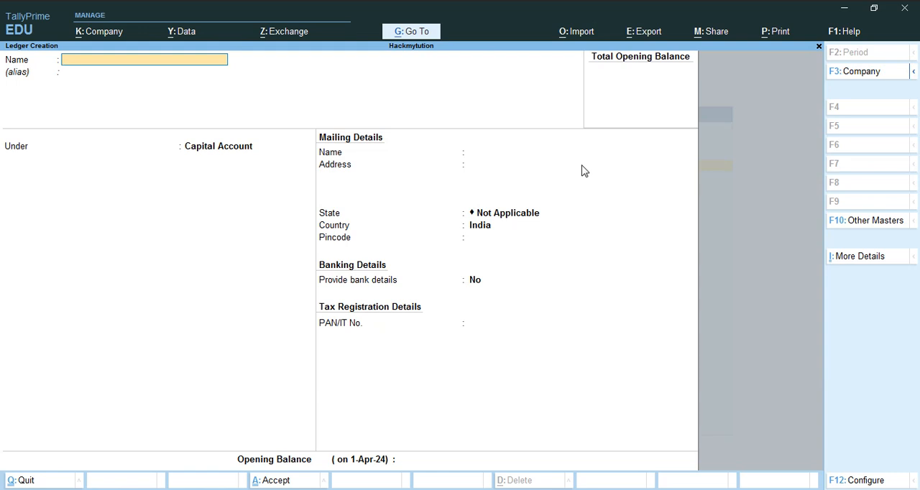
# - Create a ledger named PURCHASE under the Purchase Accounts group and save it
pyautogui.write('PURCHASE')
pyautogui.press('Return')
pyautogui.press('Return')
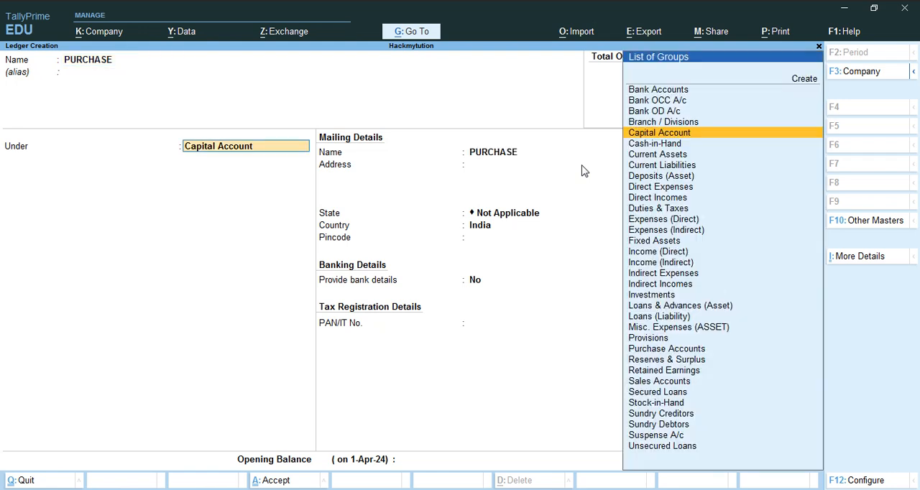
pyautogui.write('P')
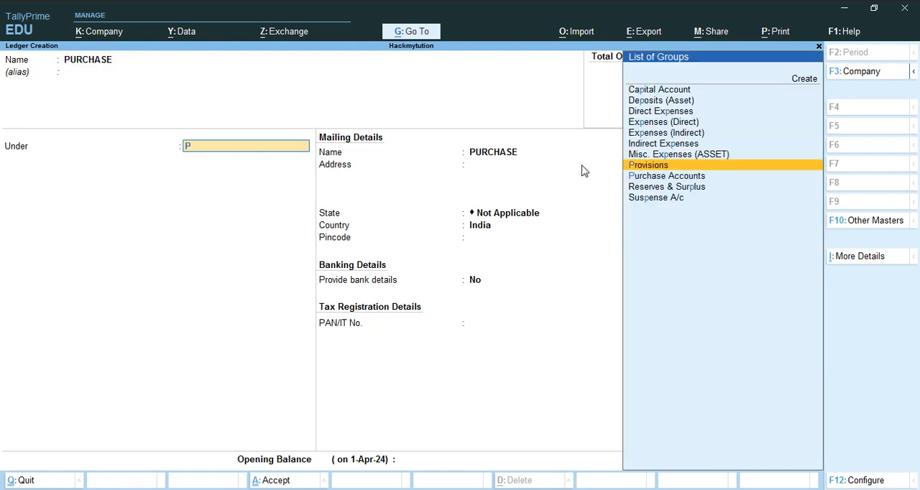
pyautogui.press('Down')
pyautogui.press('Return')
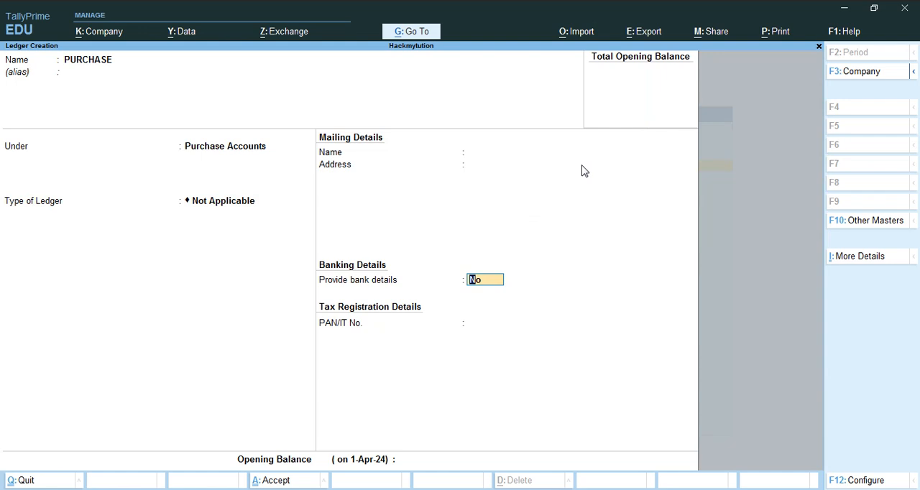
pyautogui.press('ctrl')
pyautogui.hotkey('ctrl', 'a')
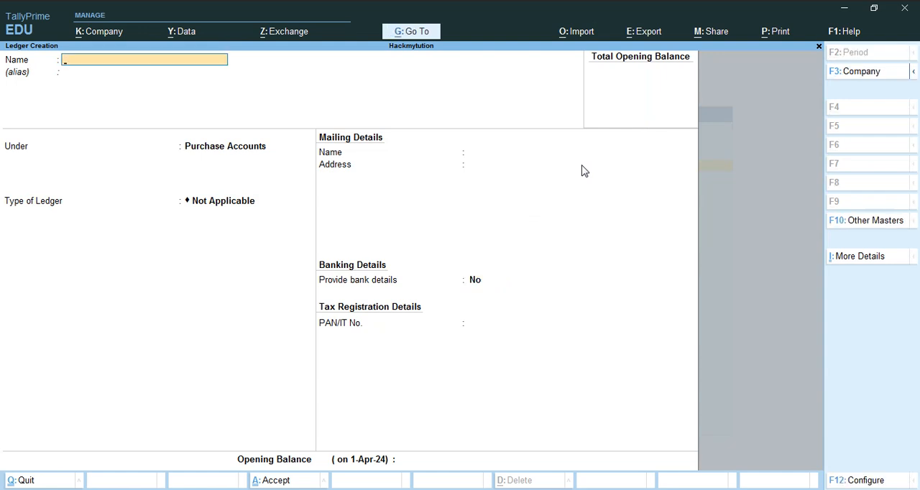
# - Create a ledger named SALES under the Sales Accounts group and save it
pyautogui.write('SALES')
pyautogui.press('Return')
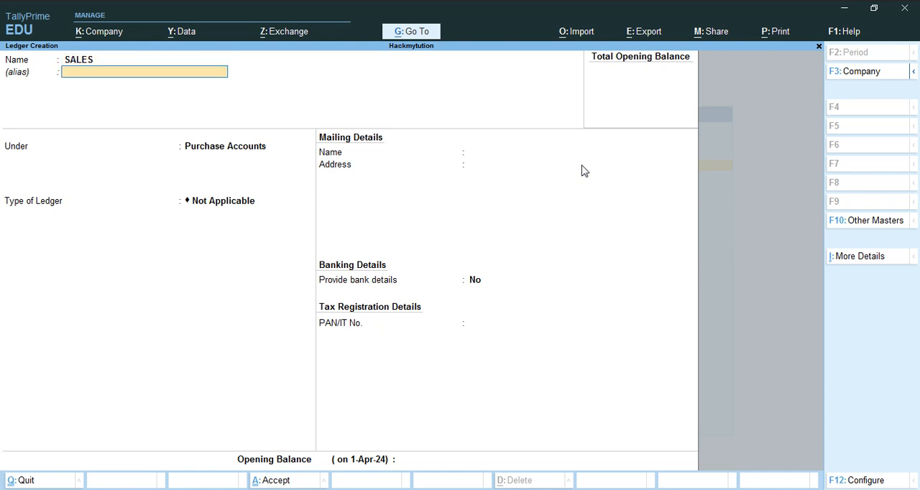
pyautogui.press('Return')
pyautogui.write('S')
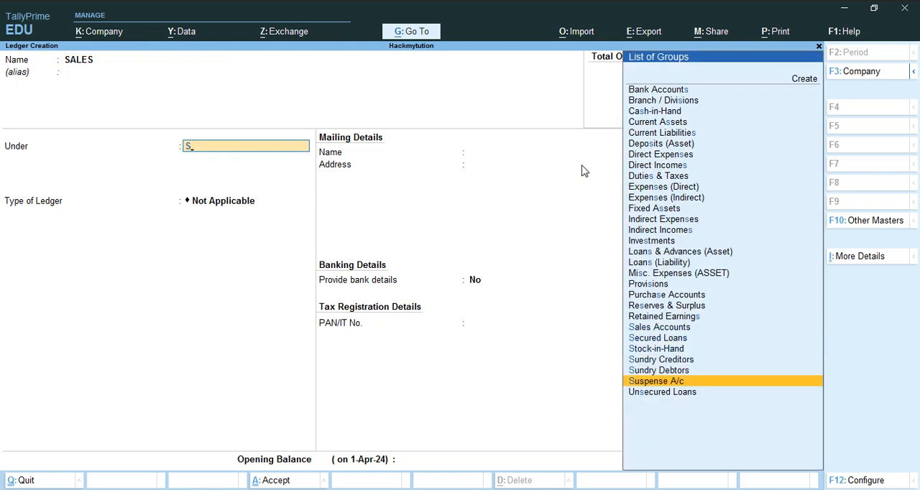
pyautogui.press('Up')
pyautogui.press('Up')
pyautogui.press('Up')
pyautogui.press('Up')
pyautogui.press('Up')
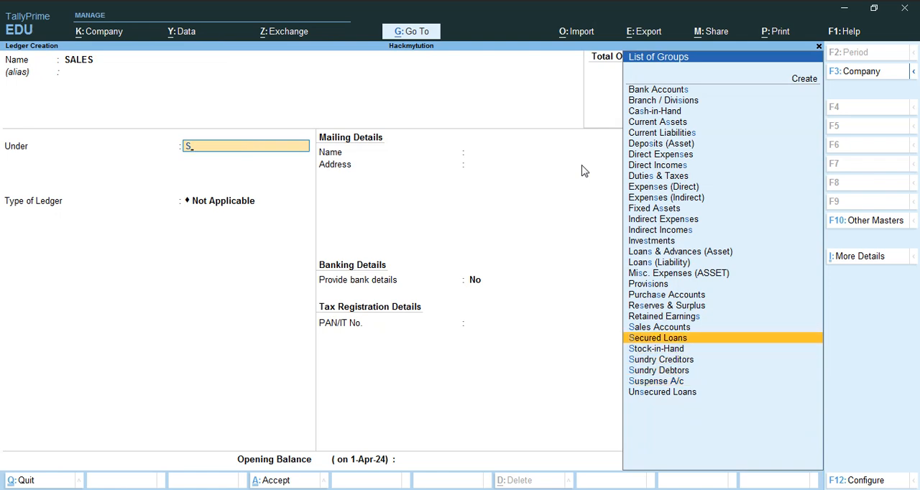
pyautogui.press('Return')
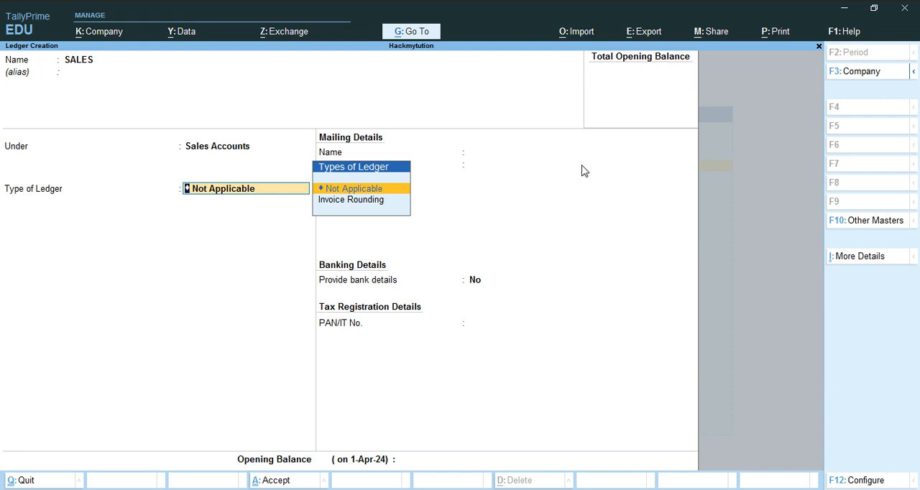
pyautogui.hotkey('ctrl', 'a')
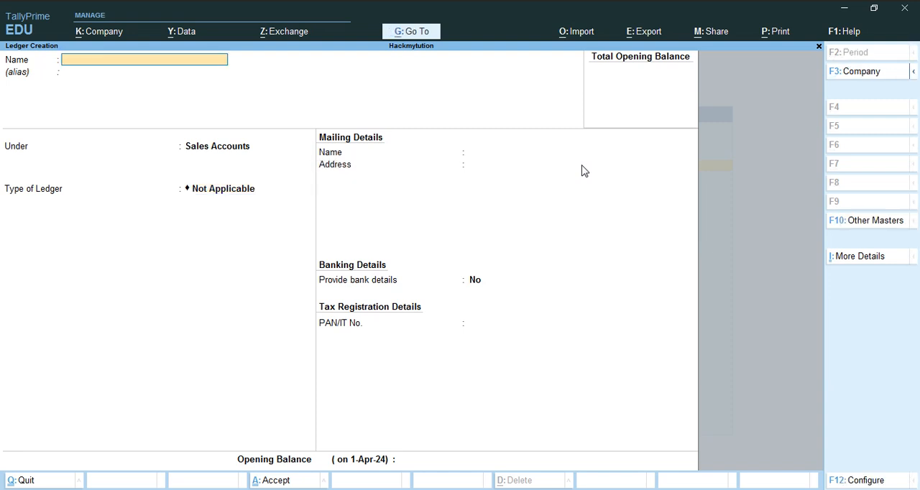
# - Create a ledger with the supplier's name under the Sundry Creditors group and save it
pyautogui.write('RAM')
pyautogui.press('Return')
pyautogui.press('Return')
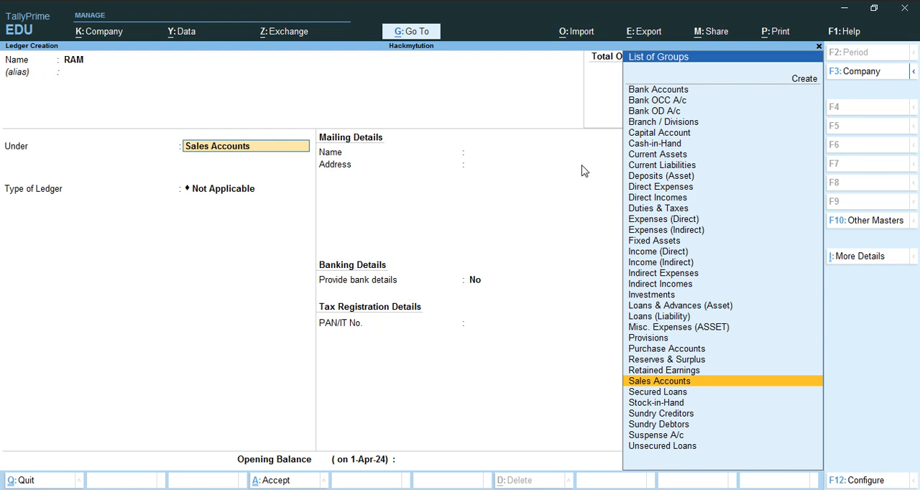
pyautogui.write('S')
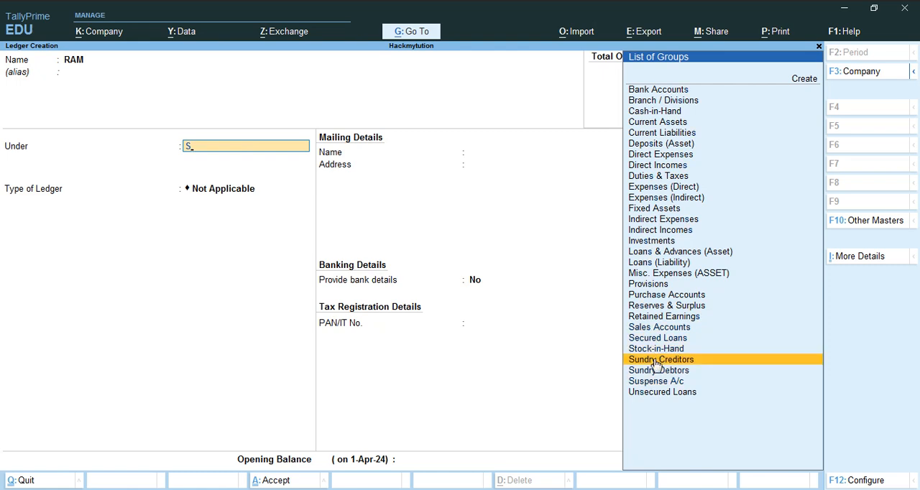
pyautogui.click(655, 361)
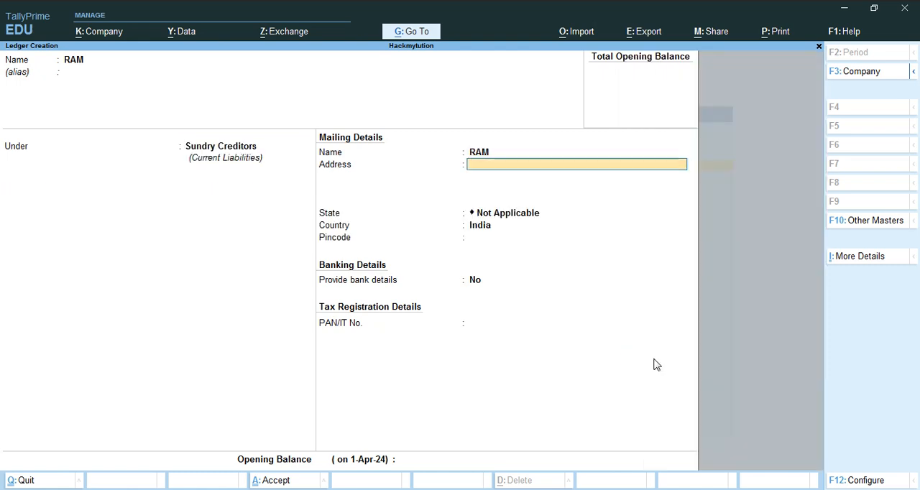
pyautogui.hotkey('ctrl', 'a')
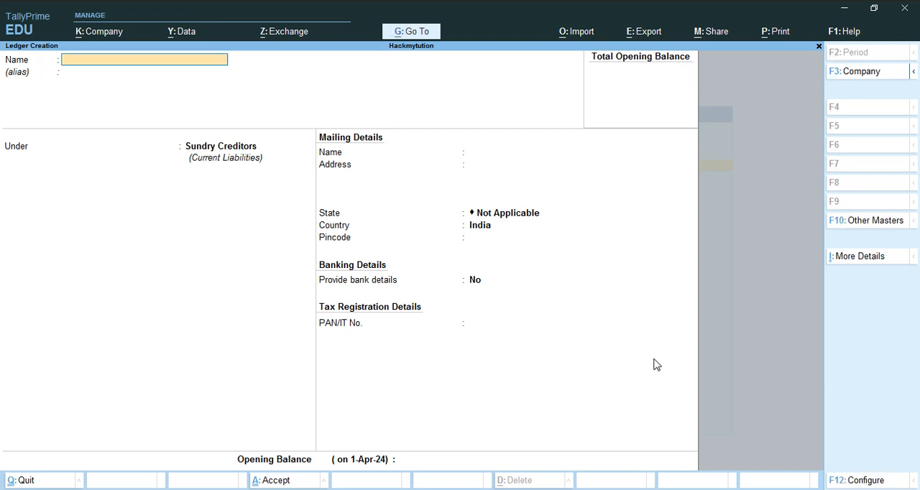
# - Create a ledger with the customer's name under the Sundry Debtors group, save it and leave ledger creation
pyautogui.write('SHYAM')
pyautogui.press('Return')
pyautogui.press('Return')
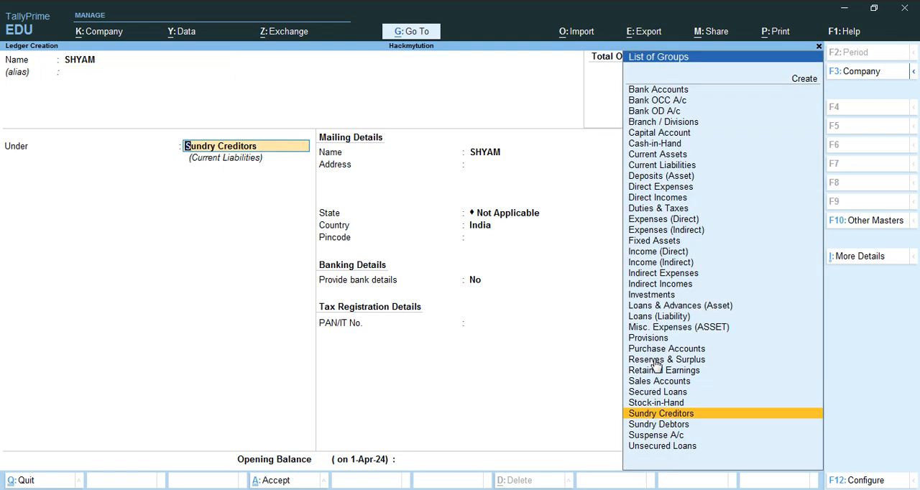
pyautogui.write('S')
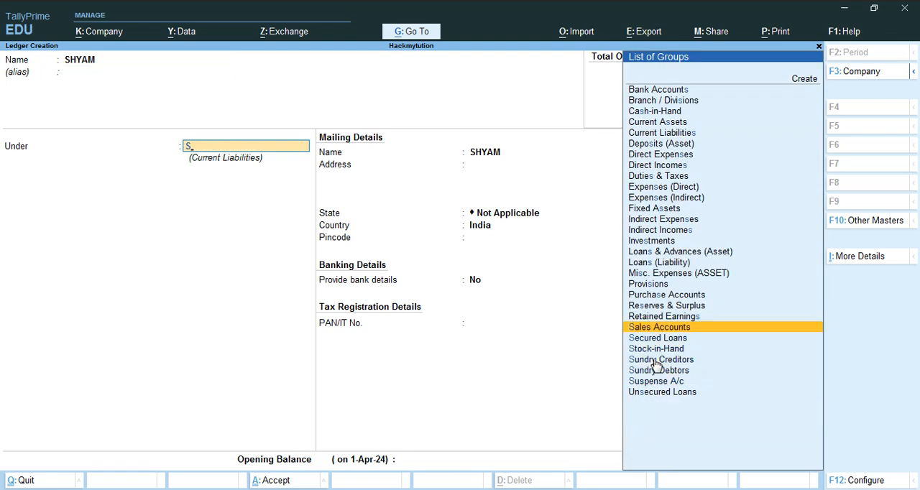
pyautogui.press('Down')
pyautogui.press('Down')
pyautogui.press('Down')
pyautogui.press('Down')
pyautogui.press('Return')
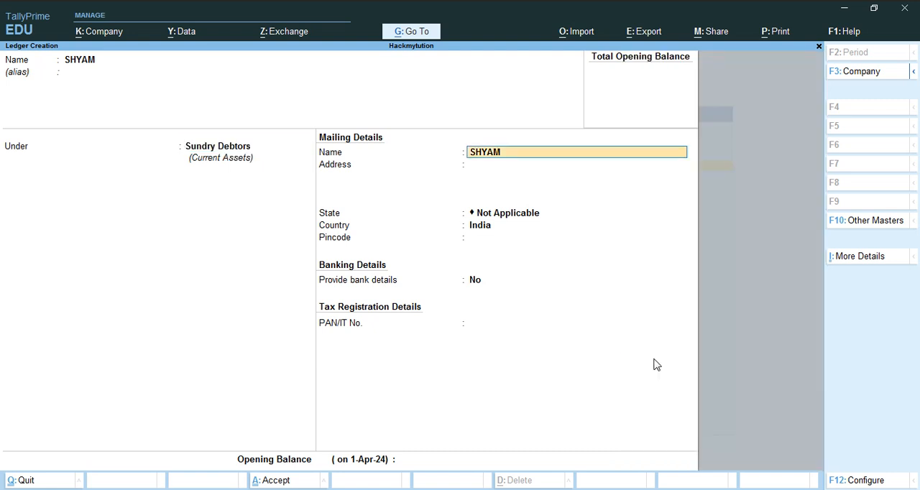
pyautogui.press('ctrl')
pyautogui.hotkey('ctrl', 'a')
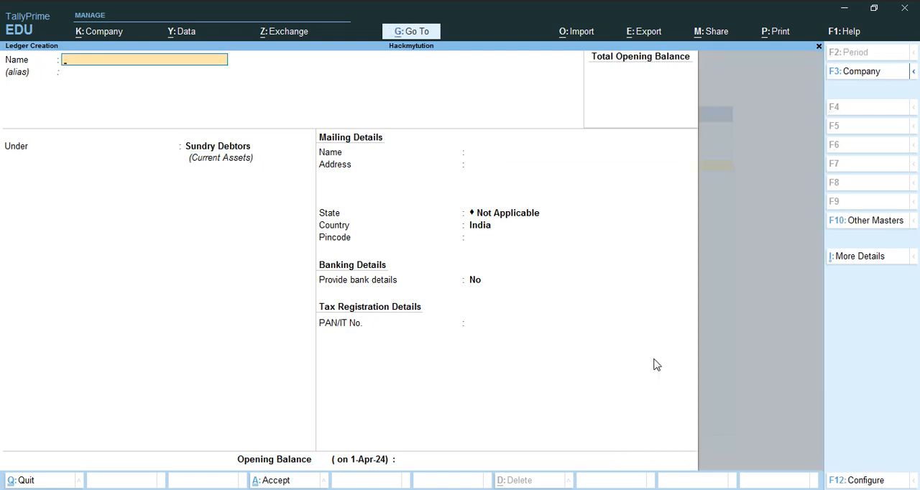
pyautogui.press('Escape')
pyautogui.press('Escape')
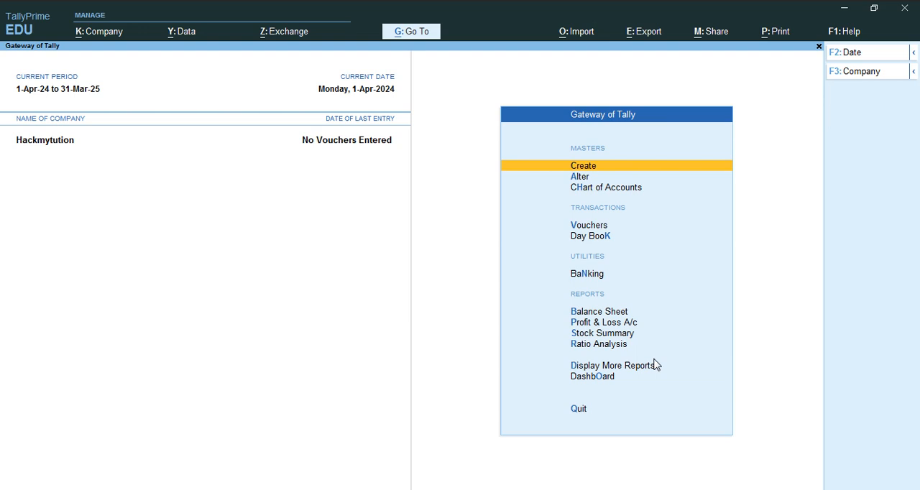
# - Create a new inventory location named GT ROAD under Primary, save it and return to the list of masters
pyautogui.press('Return')
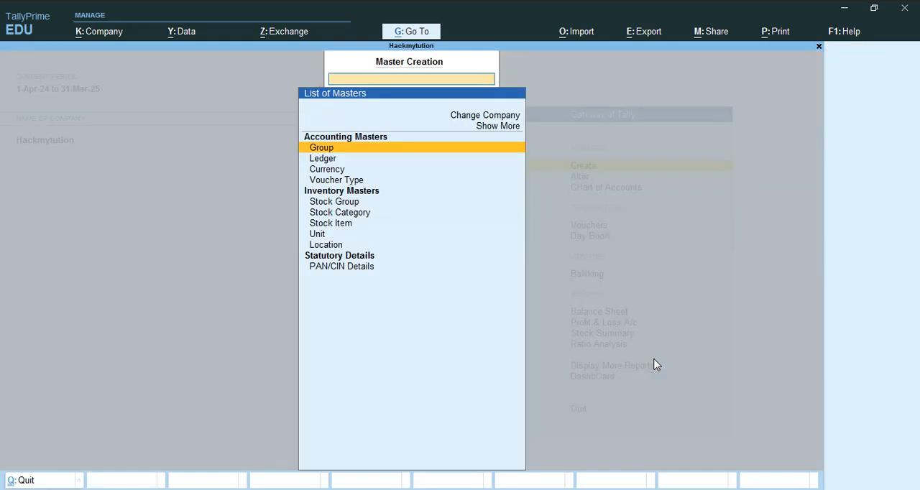
pyautogui.press('Down')
pyautogui.press('Down')
pyautogui.press('Down')
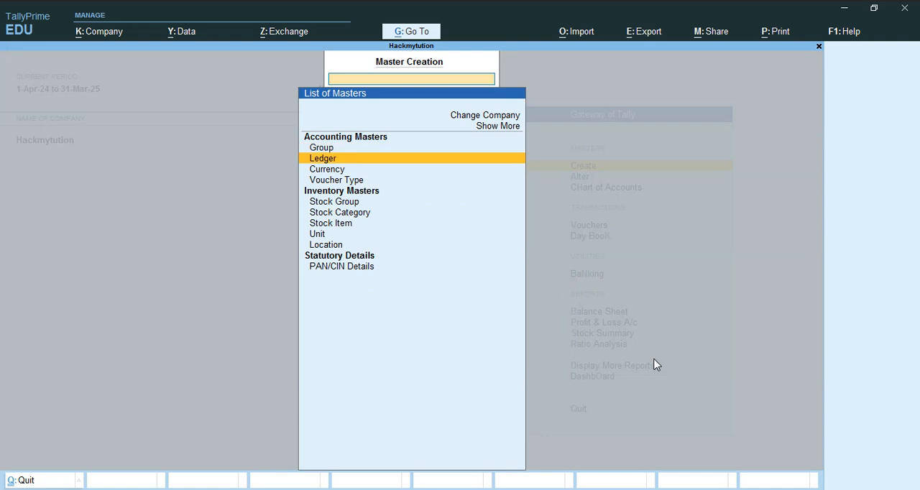
pyautogui.press('Down')
pyautogui.press('Down')
pyautogui.press('Down')
pyautogui.press('Down')
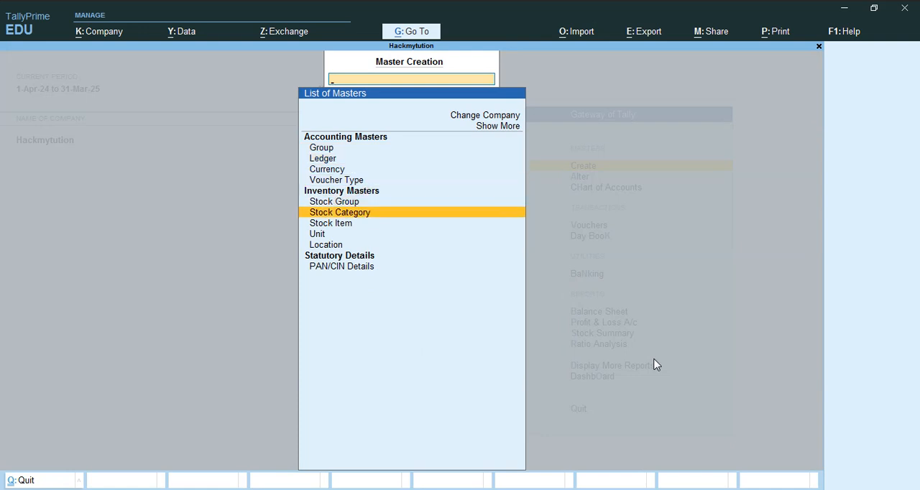
pyautogui.press('Down')
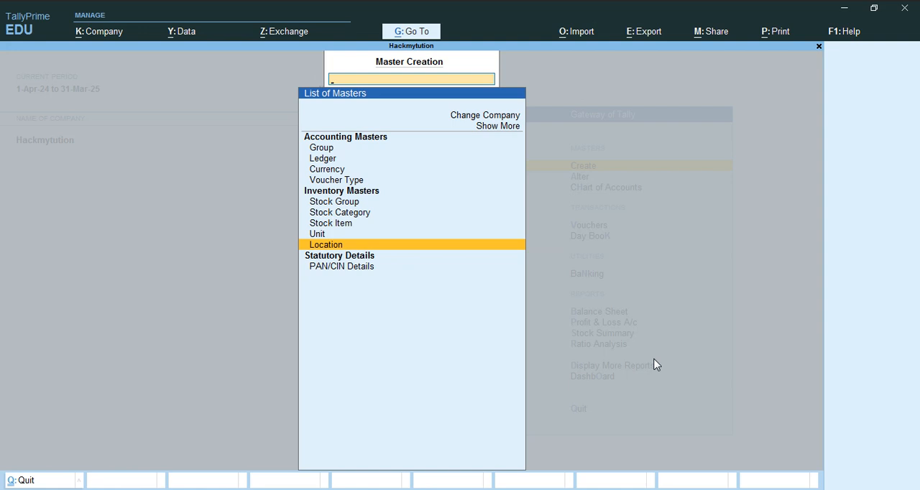
pyautogui.press('Return')
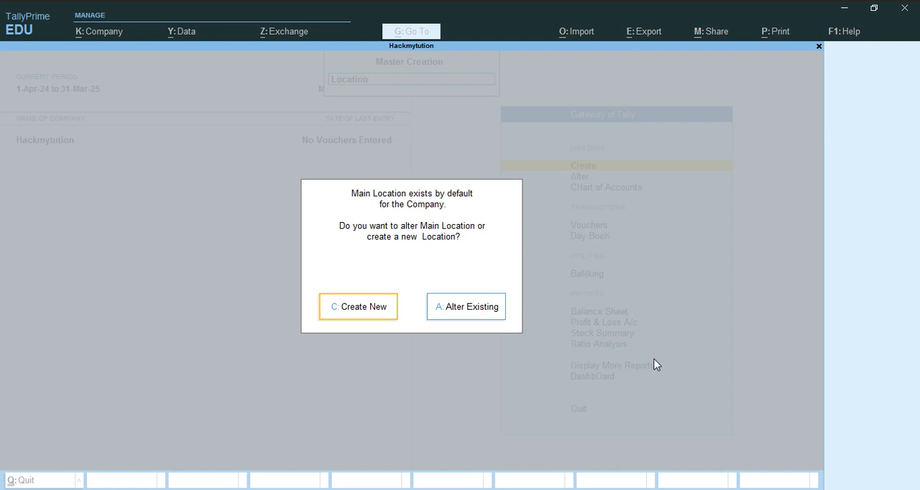
pyautogui.press('Return')
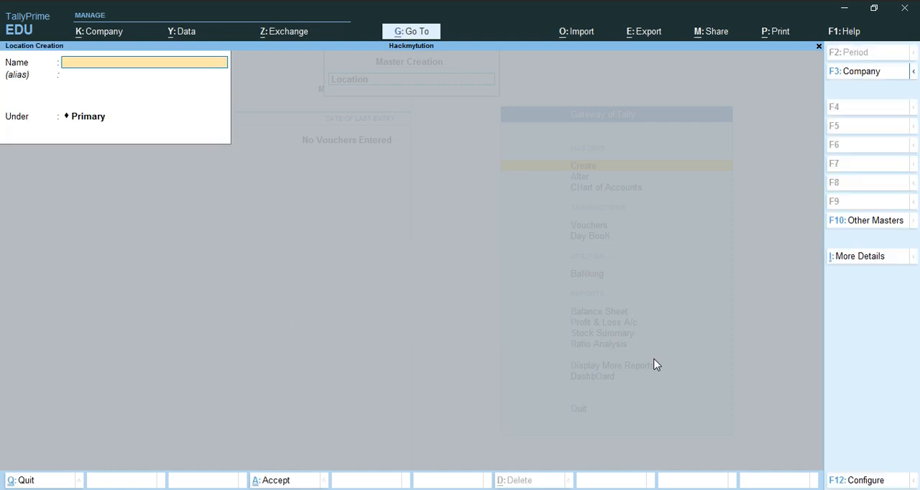
pyautogui.write('GT ROAD')
pyautogui.press('Return')
pyautogui.press('Return')
pyautogui.press('Return')
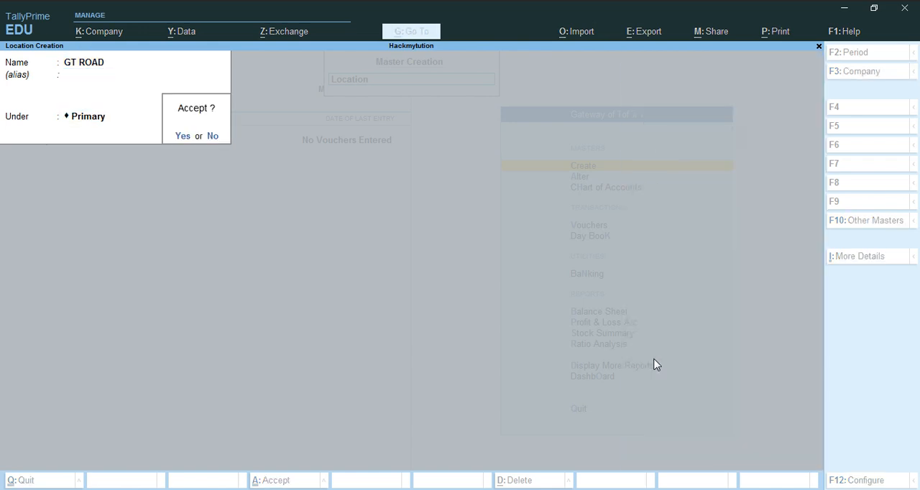
pyautogui.press('Escape')
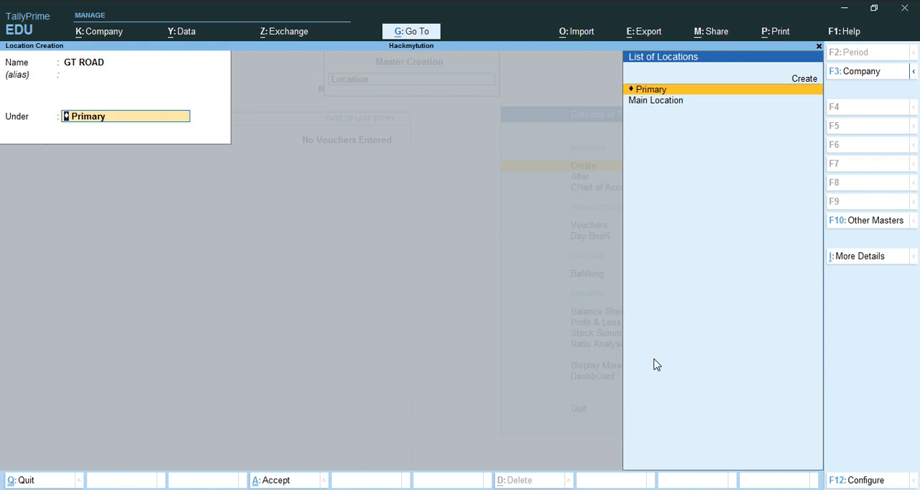
pyautogui.press('Return')
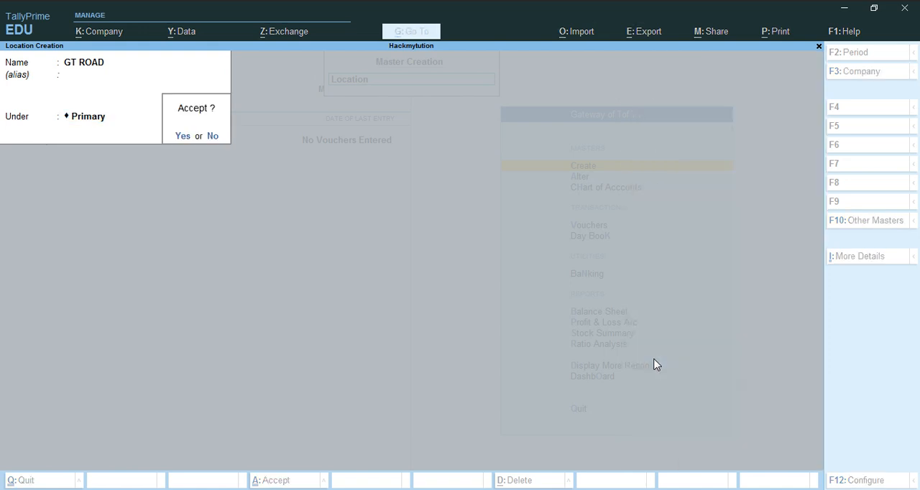
pyautogui.press('Return')
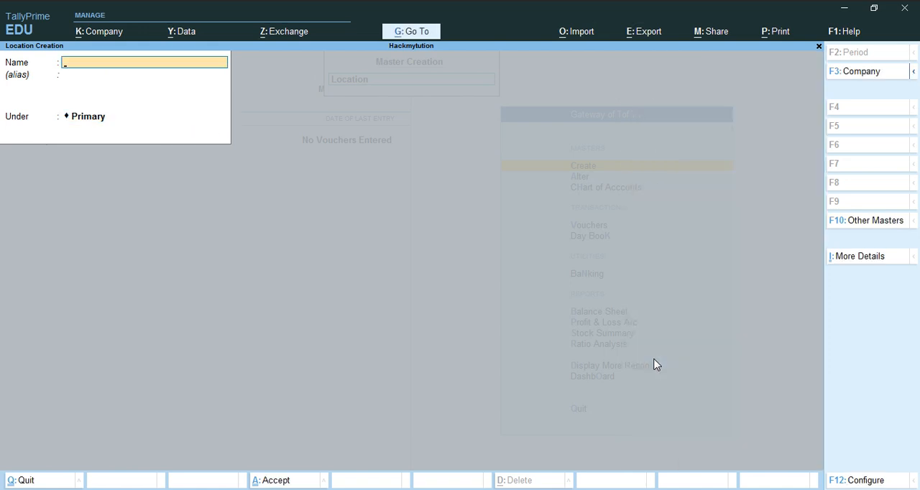
pyautogui.press('Escape')
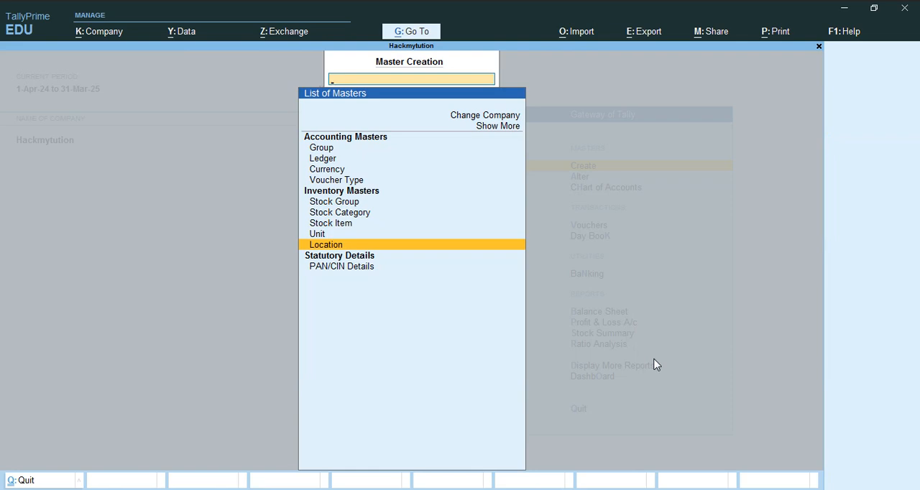
# - Start a new stock group master and name it HARDWARE
pyautogui.press('Up')
pyautogui.press('Up')
pyautogui.press('Up')
pyautogui.press('Up')
pyautogui.press('Return')
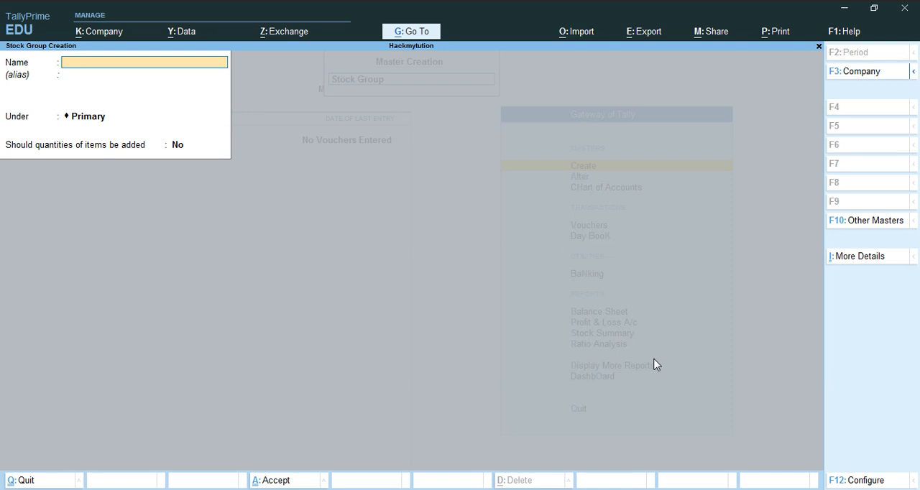
pyautogui.write('HARDW')
pyautogui.write('aew')
pyautogui.press('BackSpace')
pyautogui.press('BackSpace')
pyautogui.press('BackSpace')
pyautogui.write('are')
pyautogui.press('BackSpace')
pyautogui.press('BackSpace')
pyautogui.press('BackSpace')
pyautogui.write('ARE')
# - Keep the HARDWARE group under Primary with item quantities not added, save it and return to the Gateway of Tally
pyautogui.press('Return')
pyautogui.press('Return')
pyautogui.press('Return')
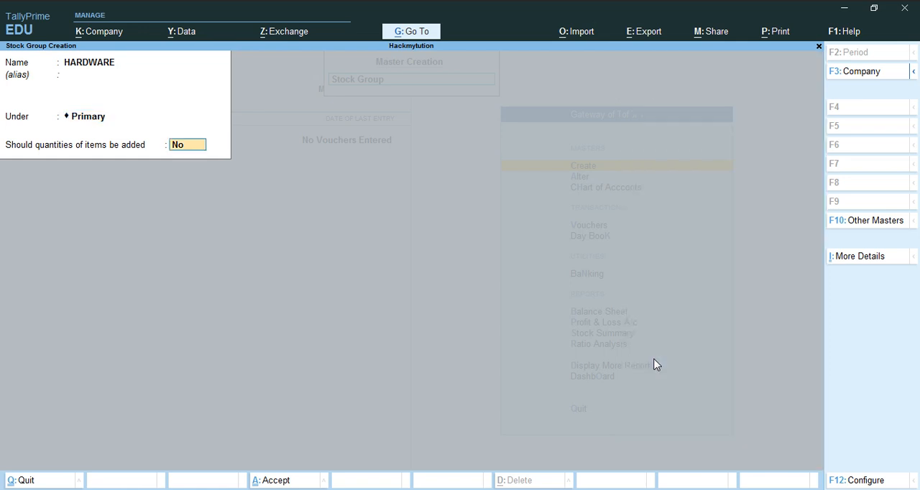
pyautogui.press('Return')
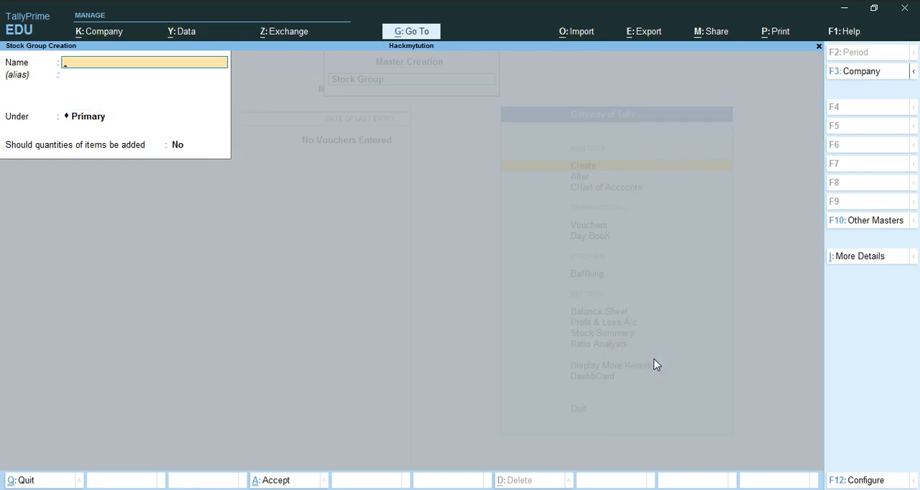
pyautogui.press('Escape')
pyautogui.press('Escape')
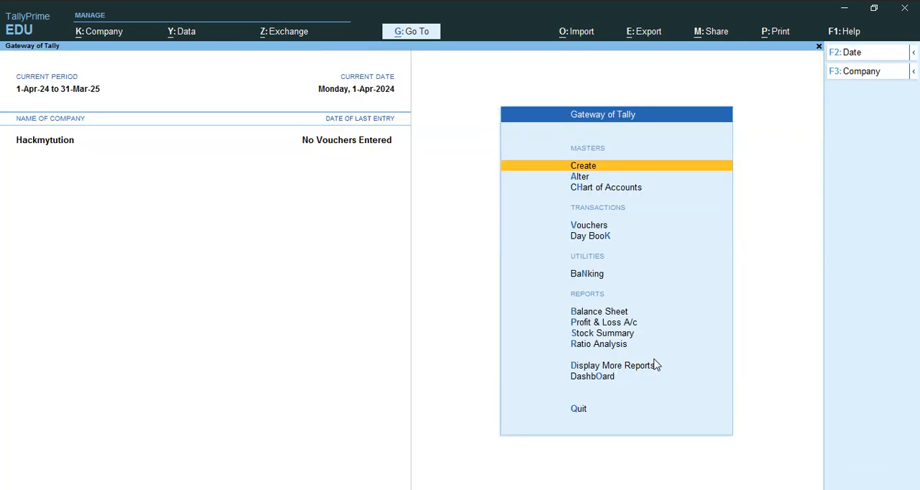
# - Create a simple unit with the symbol PCS and 0 decimal places, save it and return to the list of masters
pyautogui.press('Return')
pyautogui.press('Down')
pyautogui.press('Down')
pyautogui.press('Down')
pyautogui.press('Down')
pyautogui.press('Down')
pyautogui.press('Down')
pyautogui.press('Down')
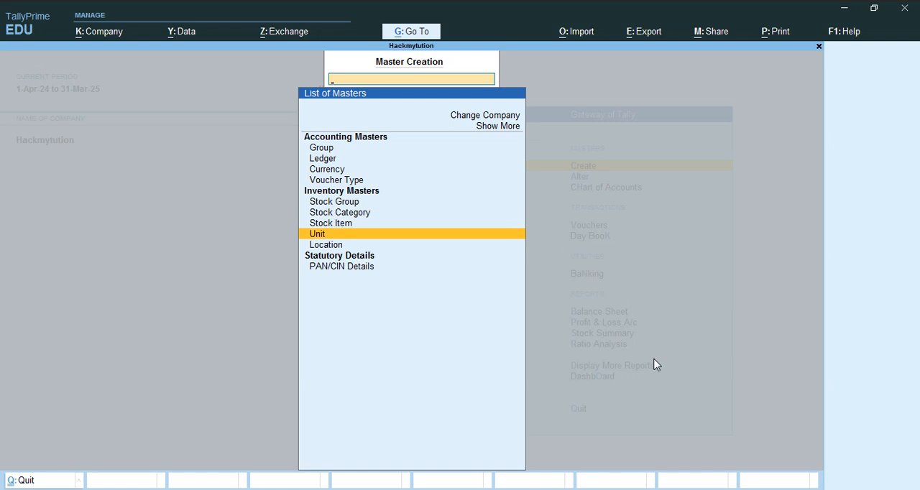
pyautogui.press('Return')
pyautogui.write('PC')
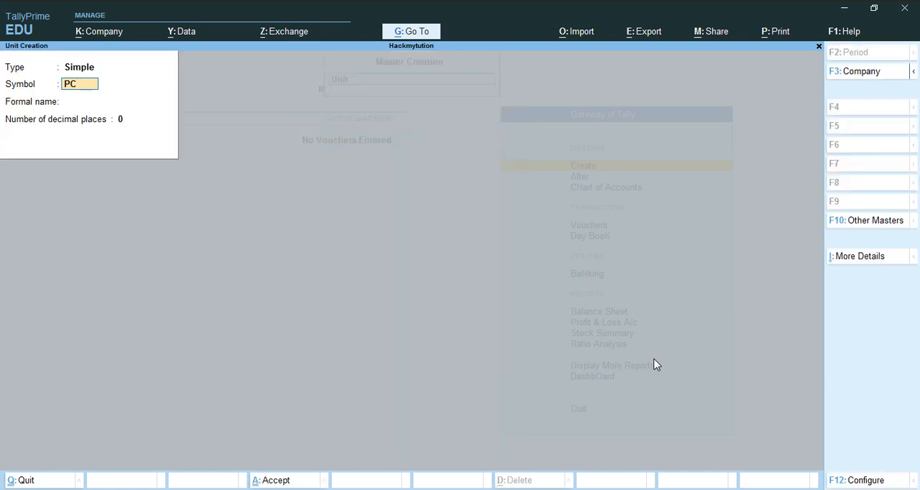
pyautogui.write('S')
pyautogui.press('Return')
pyautogui.press('Return')
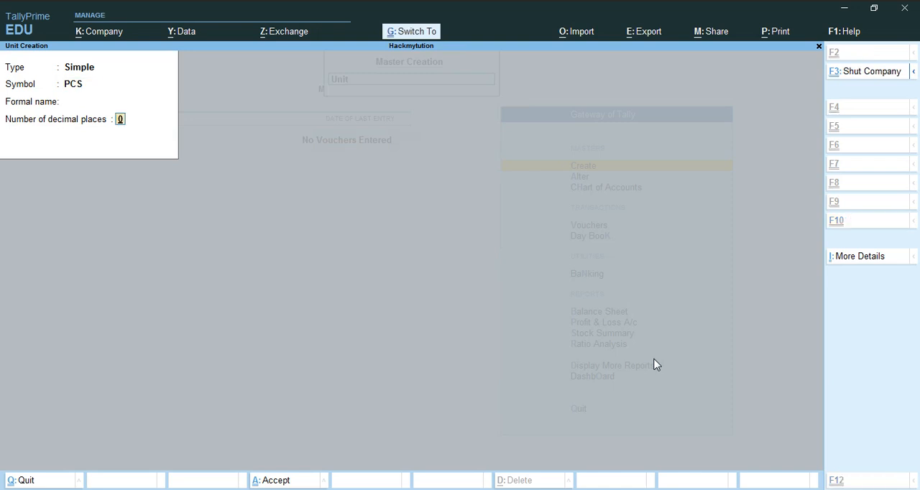
pyautogui.hotkey('ctrl', 'a')
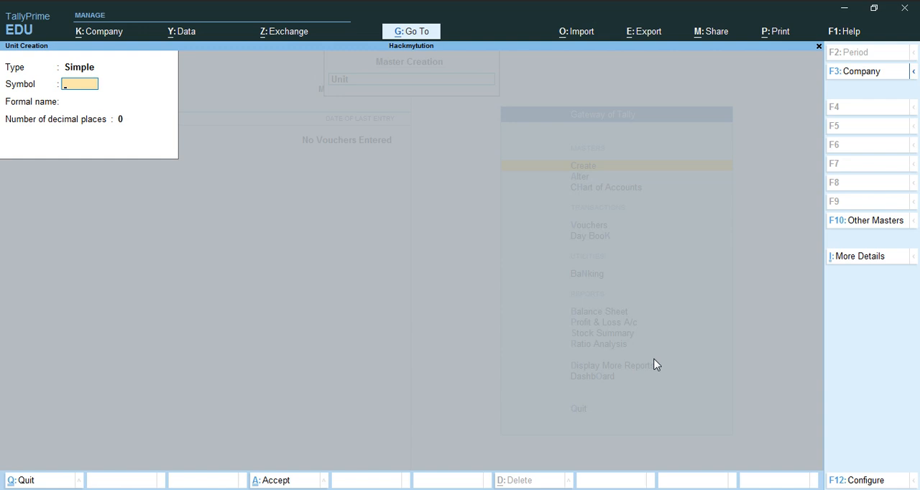
pyautogui.press('Escape')
pyautogui.press('y')
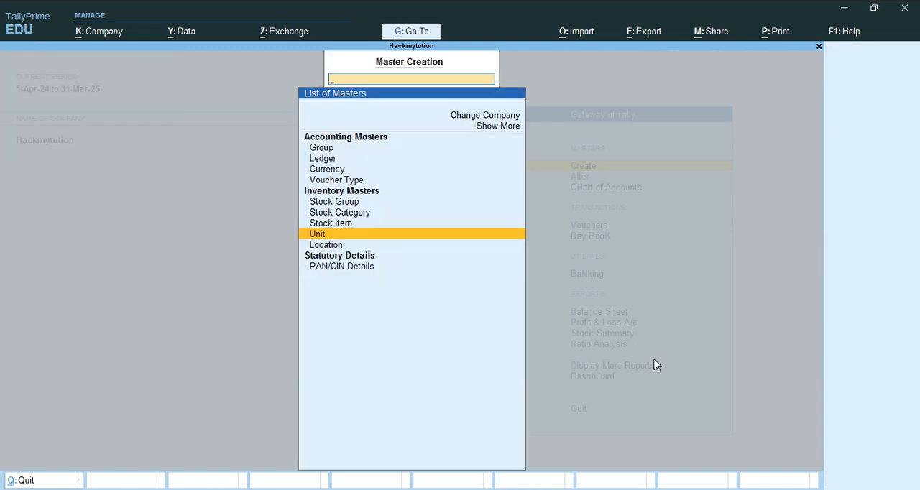
# - Start a new stock item master and name it MONITOR, leaving the alias empty
pyautogui.press('Up')
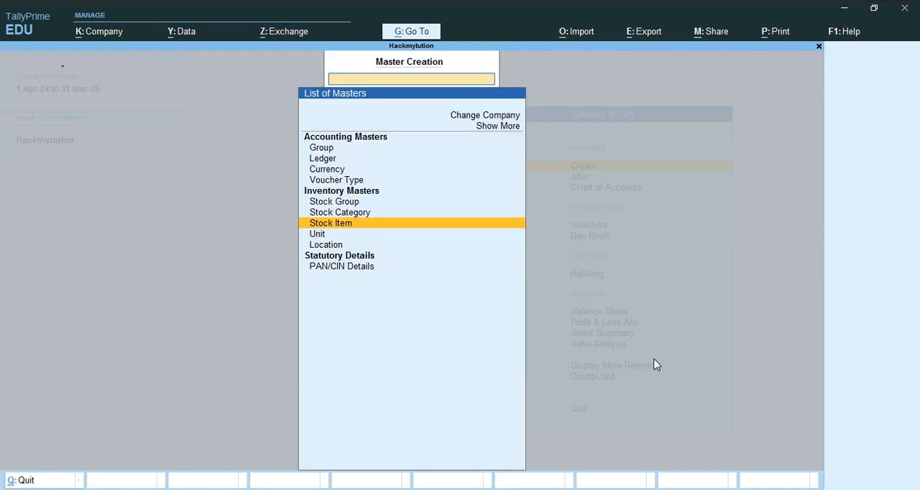
pyautogui.press('Return')
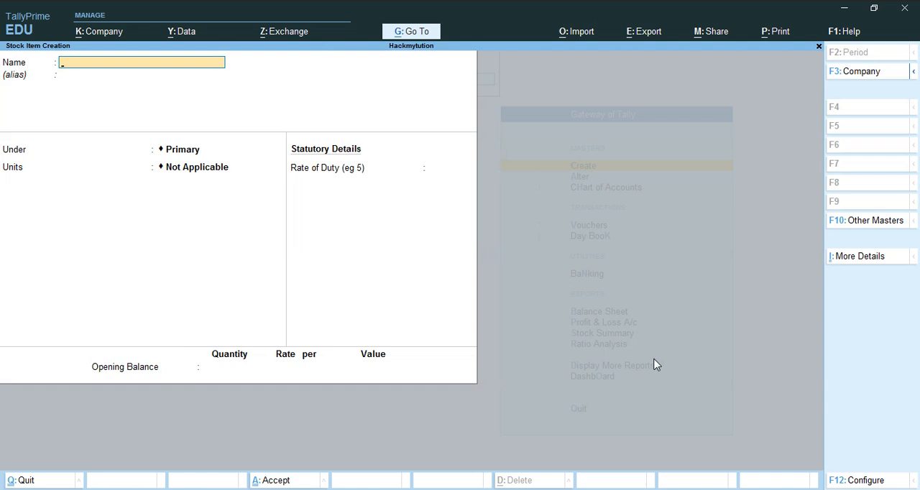
pyautogui.write('MONITOR')
pyautogui.press('Return')
# - Assign MONITOR to the HARDWARE group with PCS as its unit, and save it without an opening balance
pyautogui.press('Return')
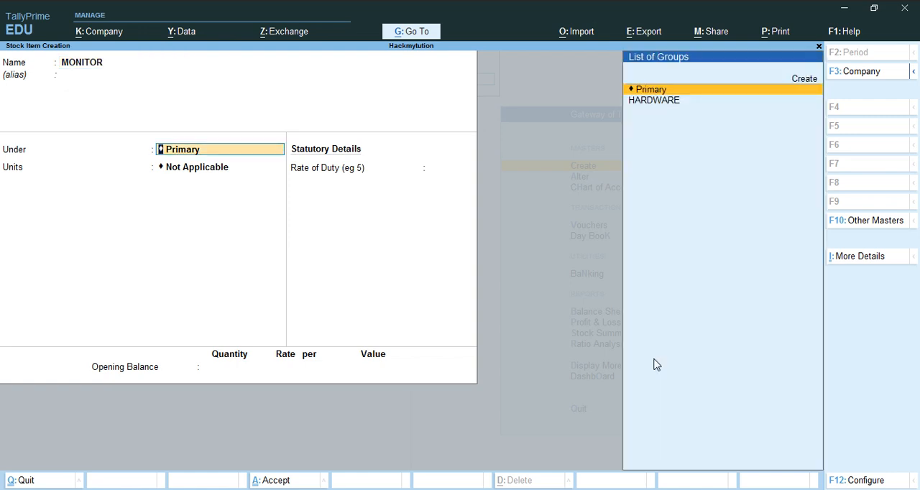
pyautogui.press('Down')
pyautogui.press('Return')
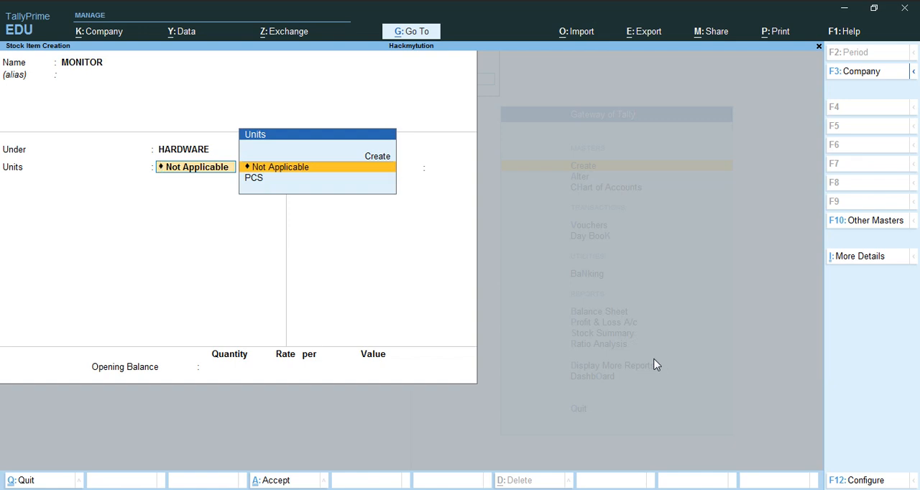
pyautogui.press('Down')
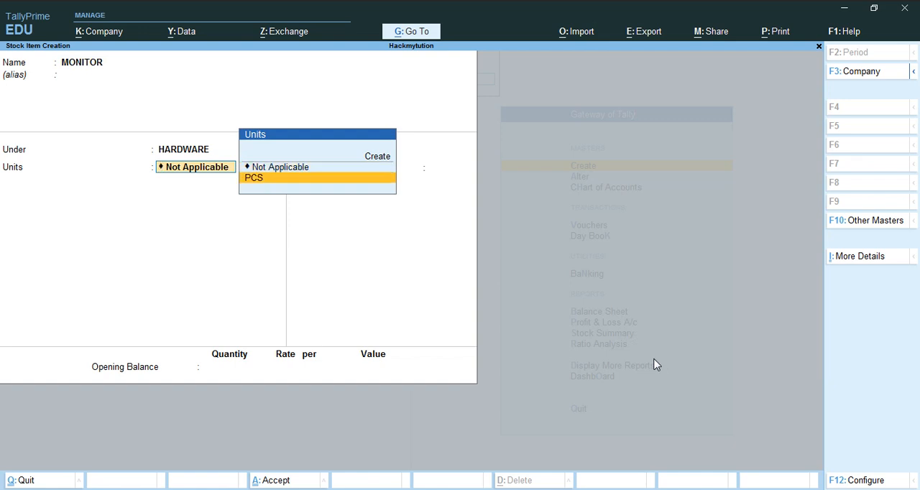
pyautogui.press('Return')
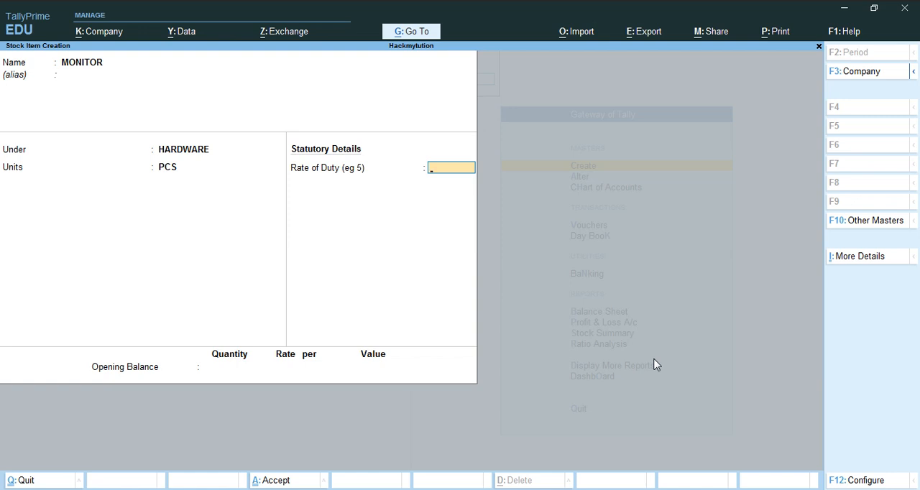
pyautogui.press('Return')
pyautogui.press('Return')
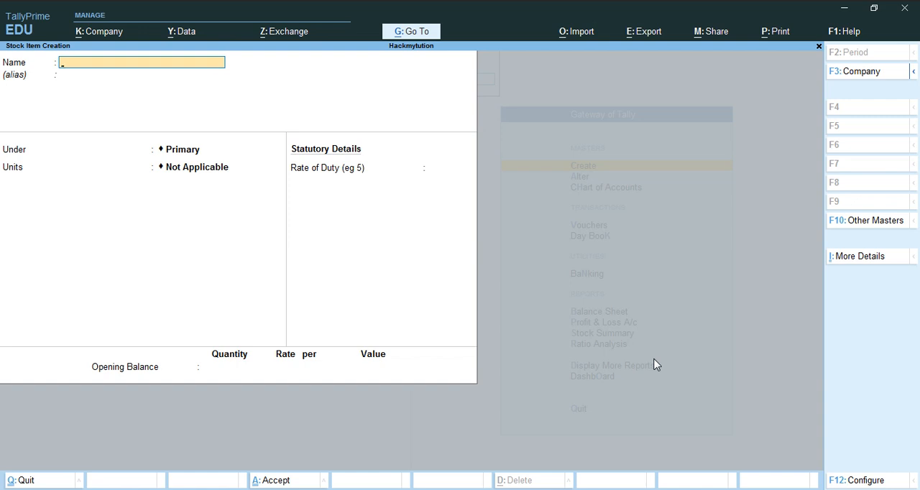
# - Create a stock item named PRINTER under the HARDWARE group with unit PCS and save it without an opening balance
pyautogui.write('PRINTER')
pyautogui.press('Return')
pyautogui.press('Return')
pyautogui.press('Down')
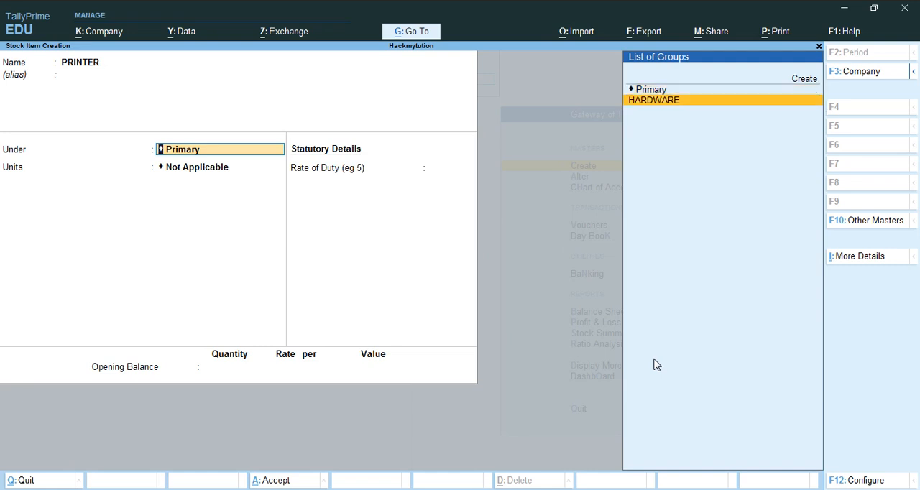
pyautogui.press('Return')
pyautogui.press('Down')
pyautogui.press('Return')
pyautogui.press('Return')
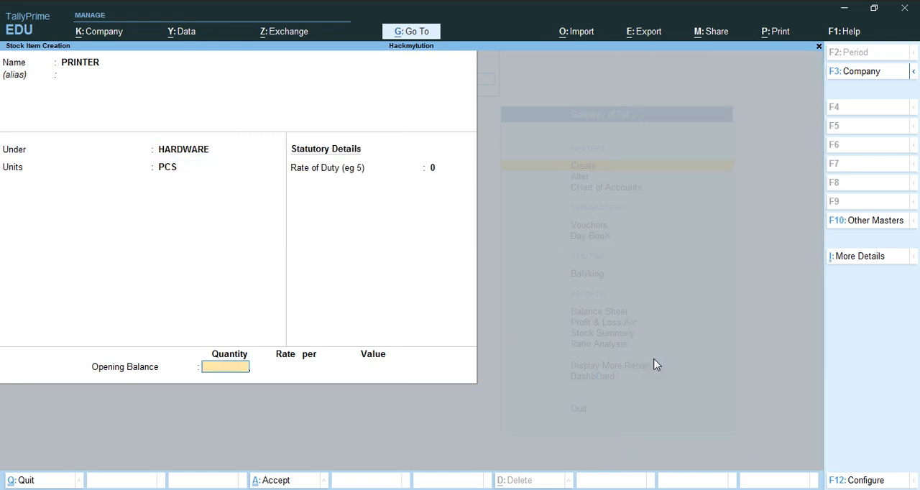
# - Leave stock item creation and open a new Journal voucher
pyautogui.press('Return')
pyautogui.press('Return')
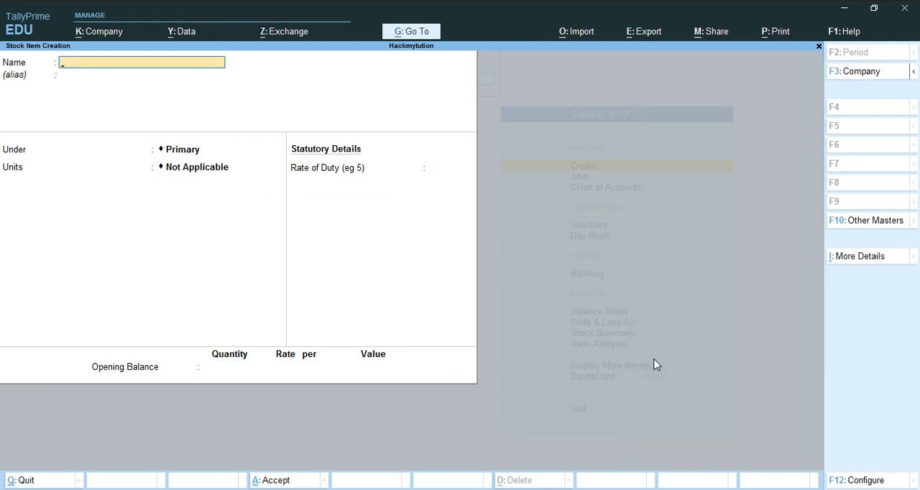
pyautogui.press('Escape')
pyautogui.press('Return')
pyautogui.press('Escape')
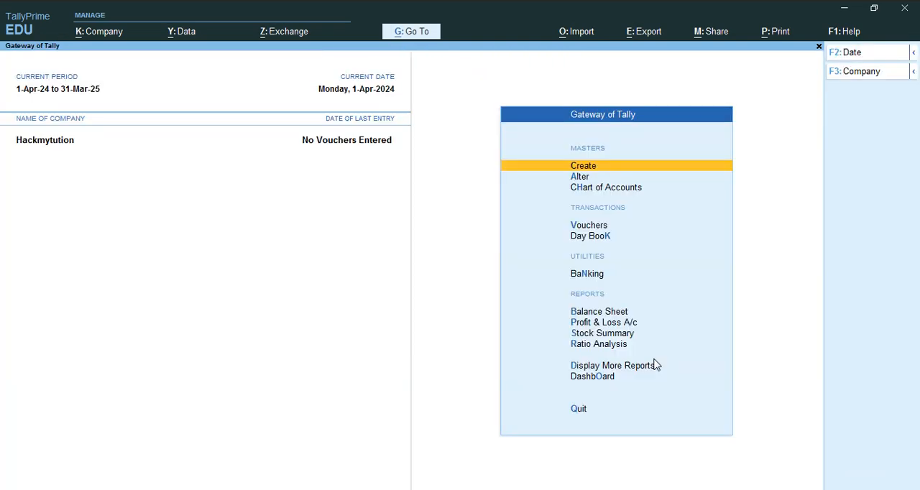
pyautogui.press('Down')
pyautogui.press('Down')
pyautogui.press('Down')
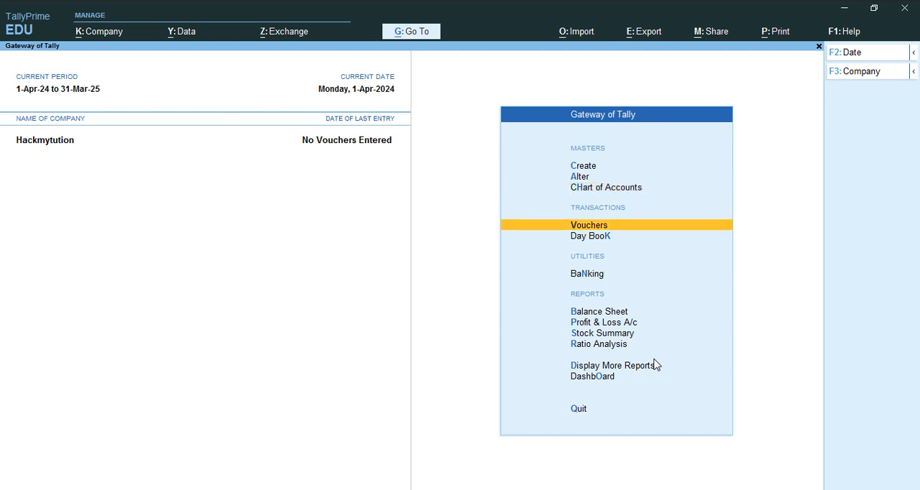
pyautogui.press('Return')
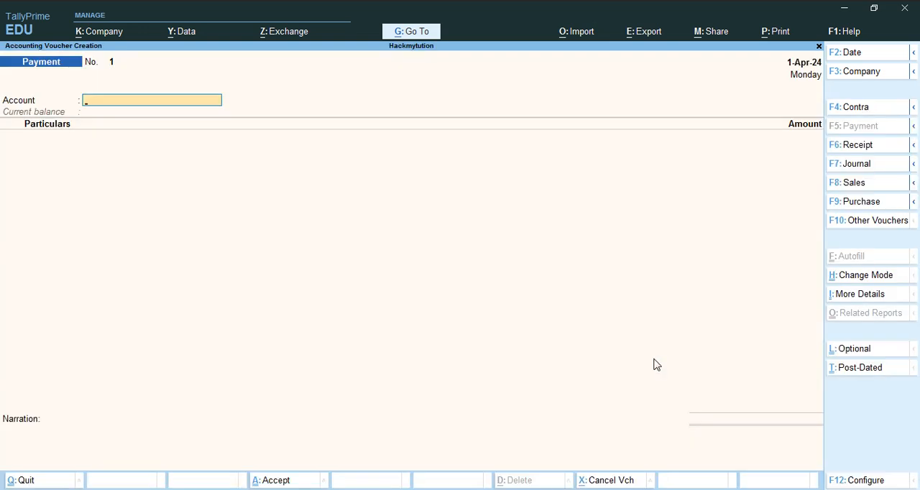
pyautogui.press('F7')
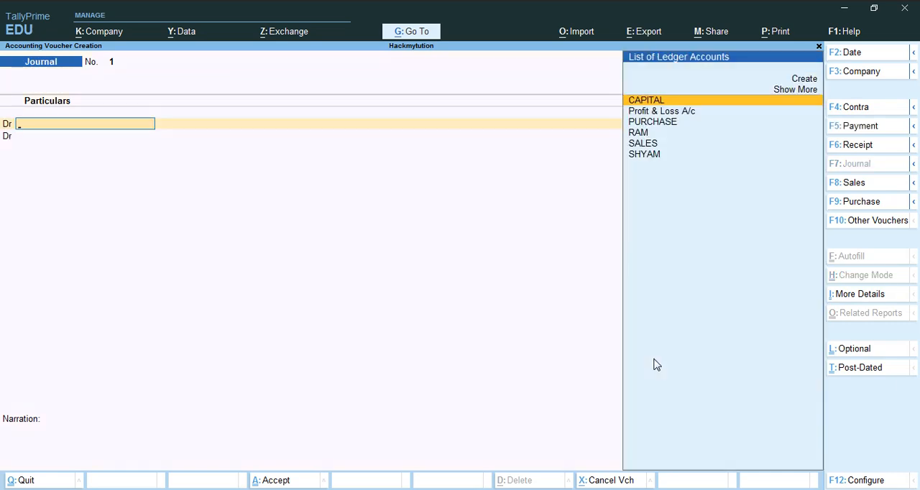
# - Expand the ledger list and debit the Cash ledger with 300000 in the journal voucher
pyautogui.press('Up')
pyautogui.press('Return')
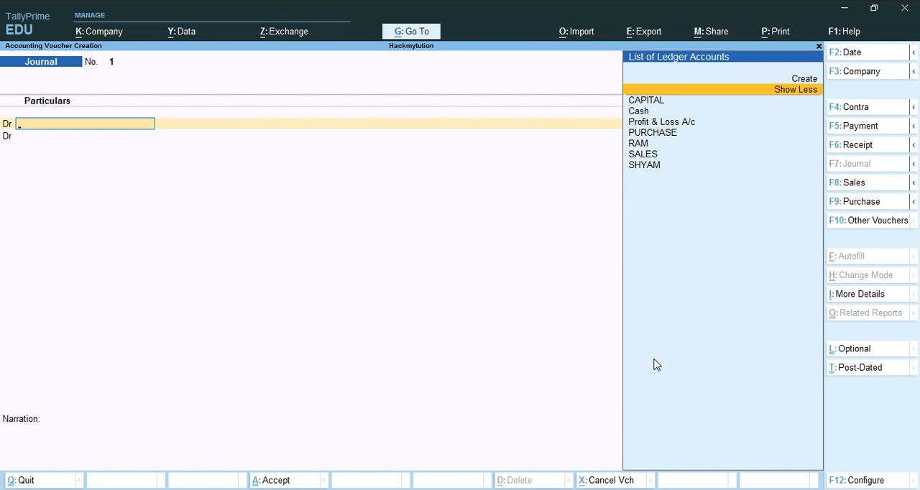
pyautogui.press('Down')
pyautogui.press('Down')
pyautogui.press('Return')
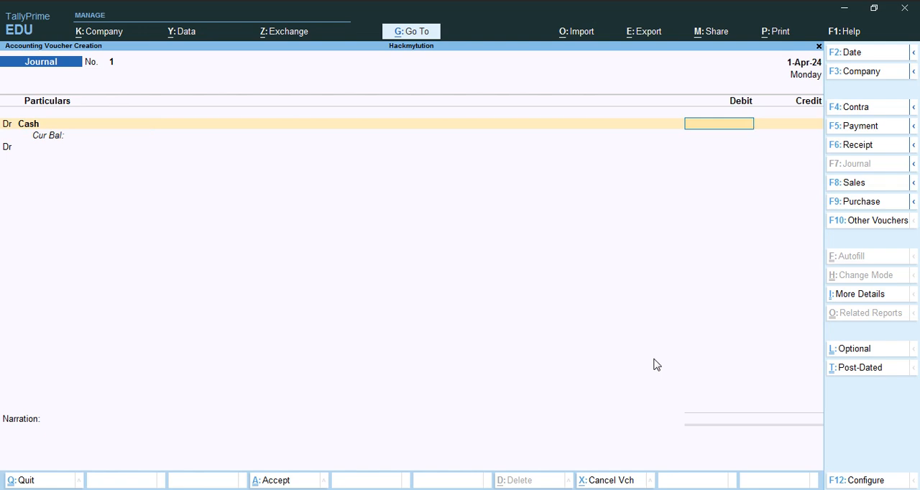
pyautogui.write('300000')
pyautogui.press('Return')
# - Credit the CAPITAL ledger with 3,00,000.00 and save the journal voucher
pyautogui.write('C')
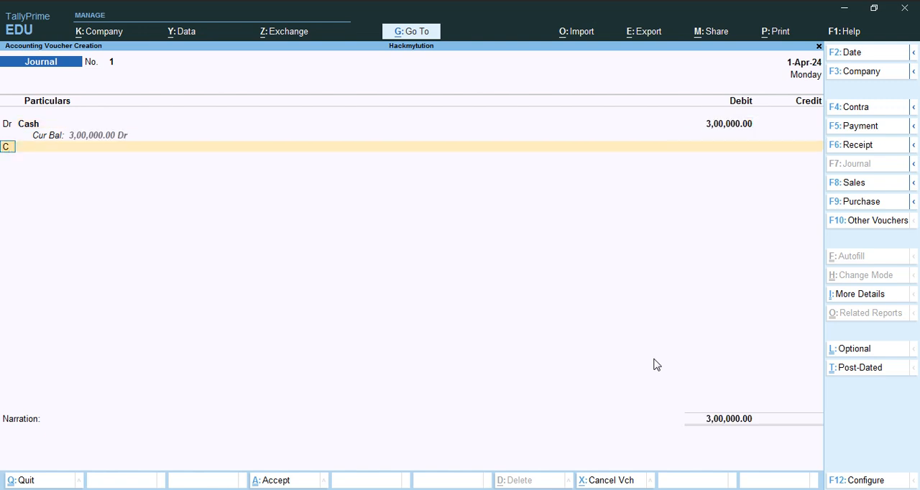
pyautogui.press('Return')
pyautogui.press('Return')
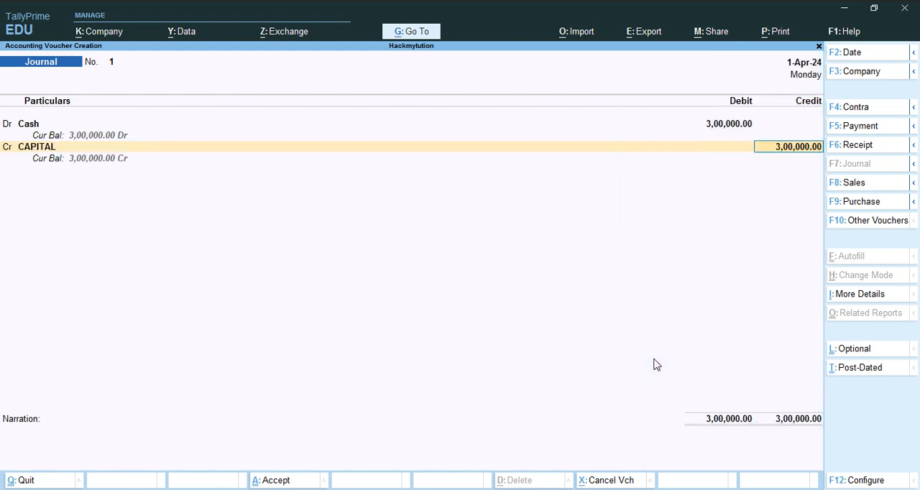
pyautogui.press('Return')
pyautogui.hotkey('ctrl', 'a')
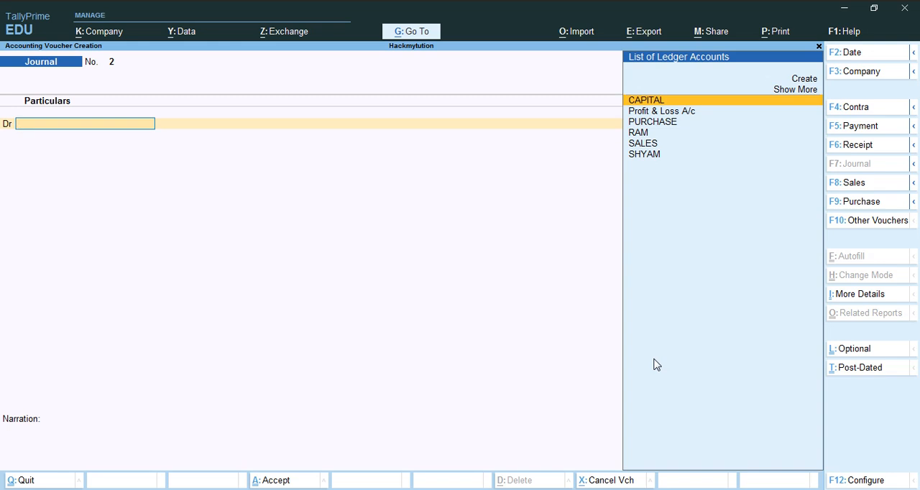
# - Open a Purchase voucher with supplier invoice number 123 dated 1-Apr-24, select the supplier as party and accept the blank receipt and party details
pyautogui.press('F9')
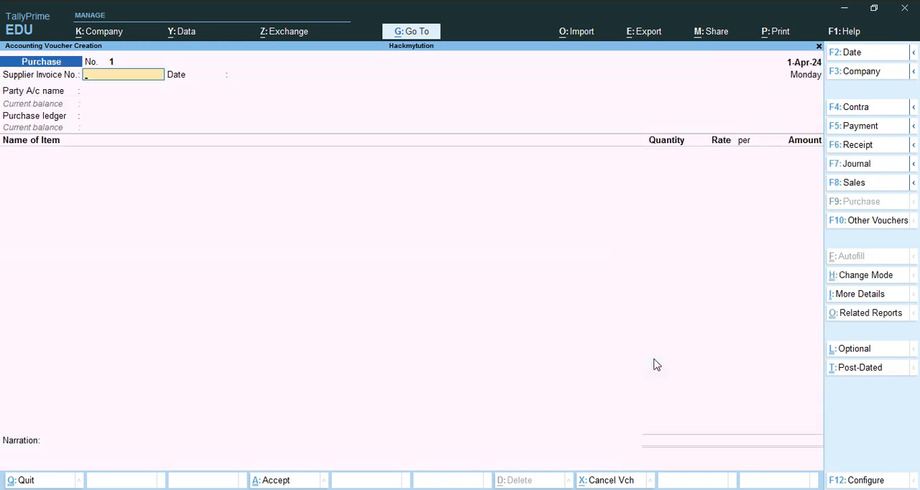
pyautogui.write('123')
pyautogui.press('Return')
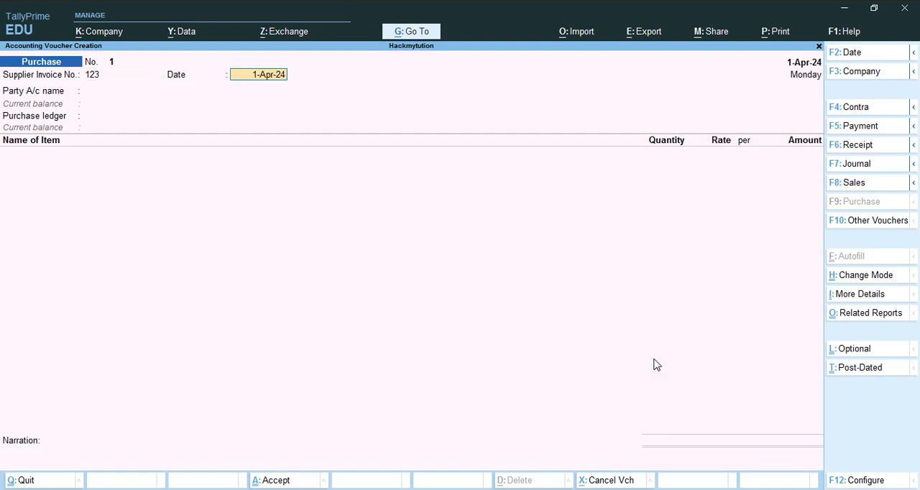
pyautogui.press('Return')
pyautogui.press('Down')
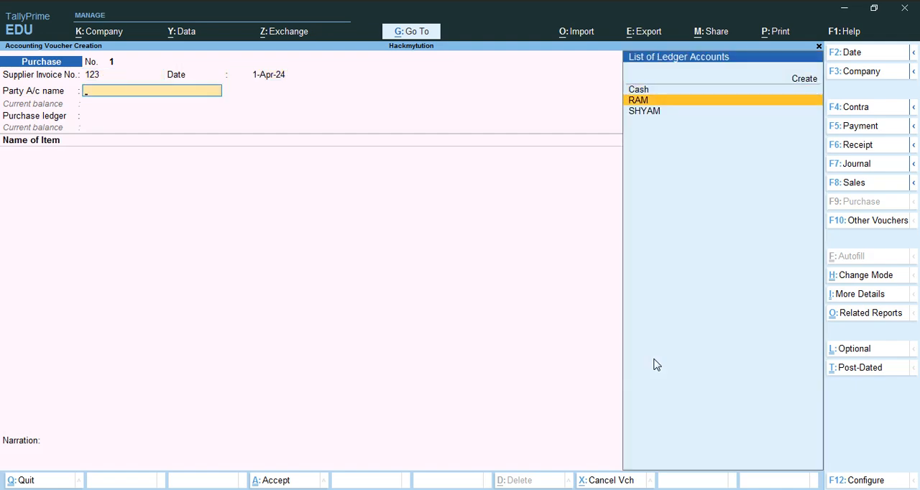
pyautogui.press('Return')
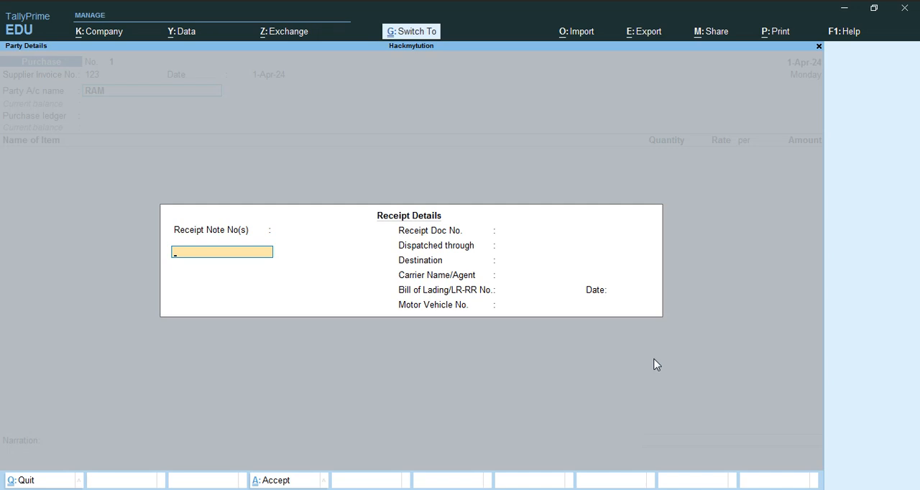
pyautogui.hotkey('ctrl', 'a')
pyautogui.hotkey('ctrl', 'a')
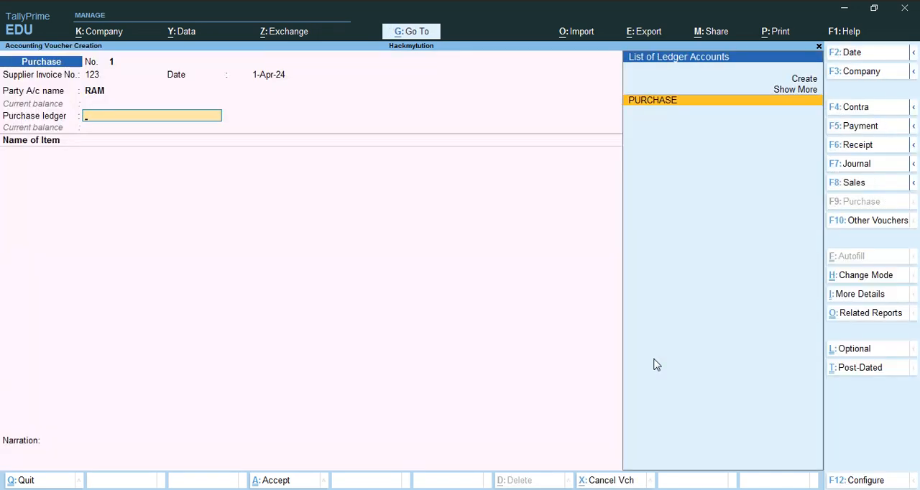
# - Use the PURCHASE ledger for the purchase voucher and add the MONITOR stock item, allocating it to the GT ROAD location
pyautogui.press('Return')
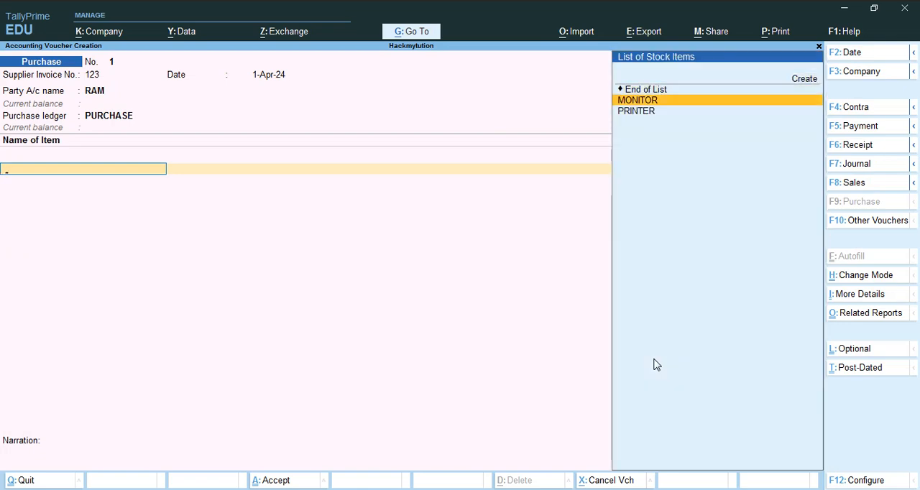
pyautogui.press('Return')
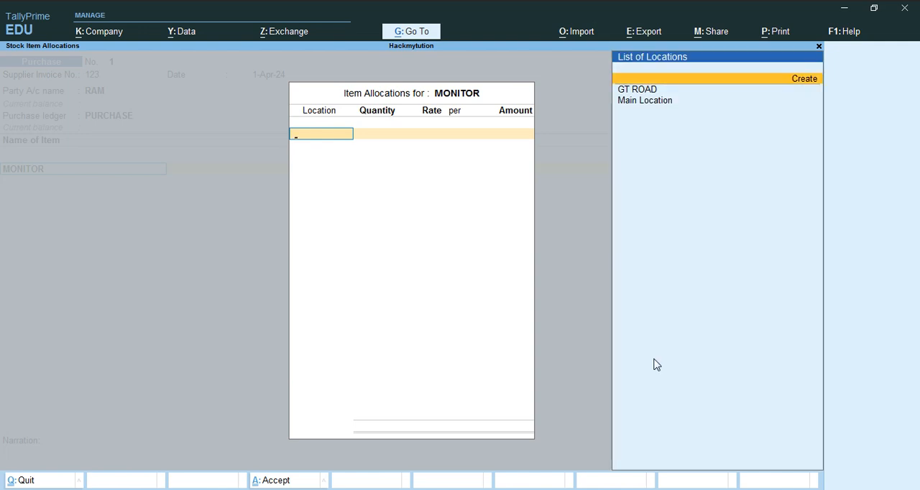
pyautogui.press('Down')
pyautogui.press('Down')
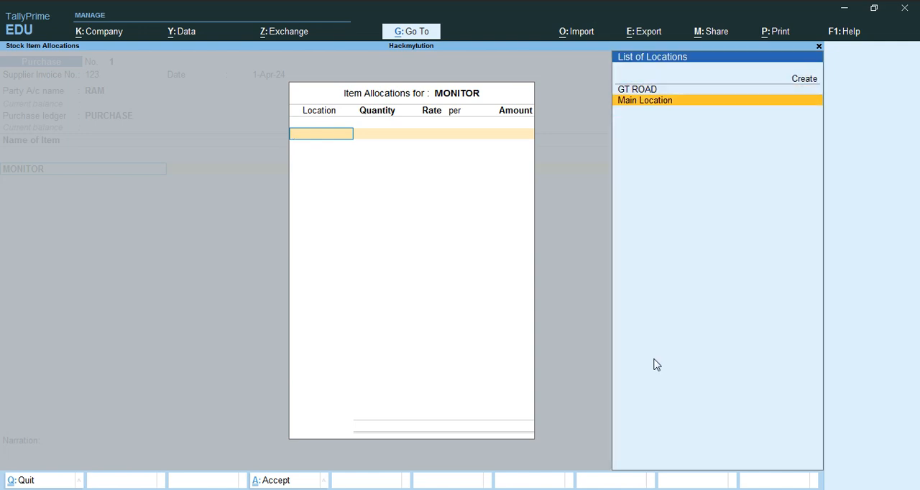
pyautogui.press('Return')
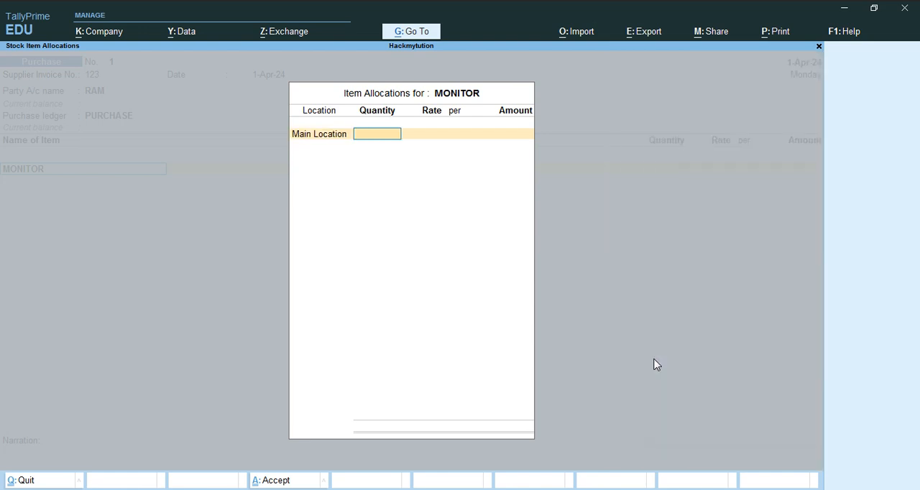
pyautogui.press('BackSpace')
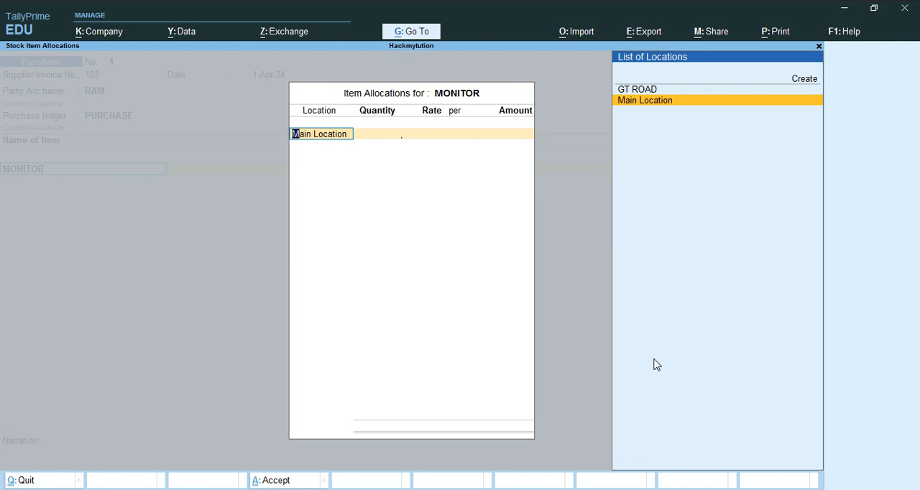
pyautogui.press('Up')
pyautogui.press('Return')
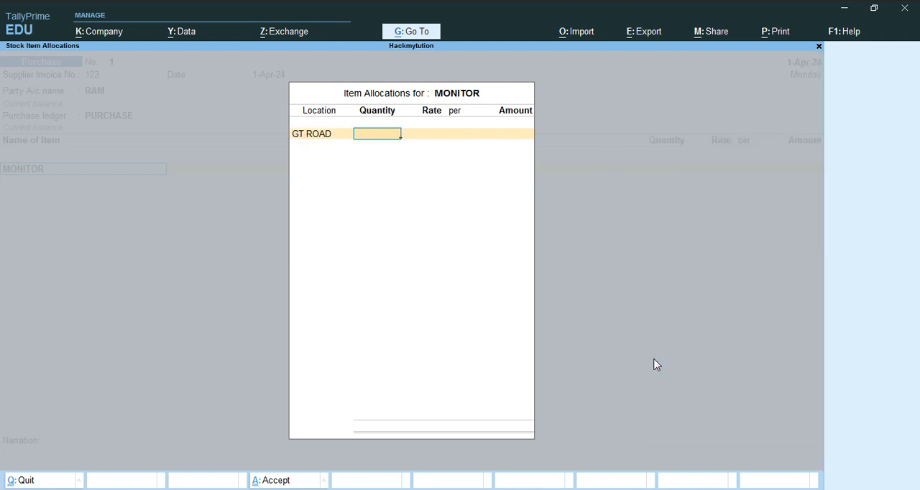
# - Set the MONITOR allocation to 30 PCS at a rate of 3,500.00 per PCS and accept it into the purchase voucher
pyautogui.write('2')
pyautogui.press('BackSpace')
pyautogui.write('30')
pyautogui.press('Return')
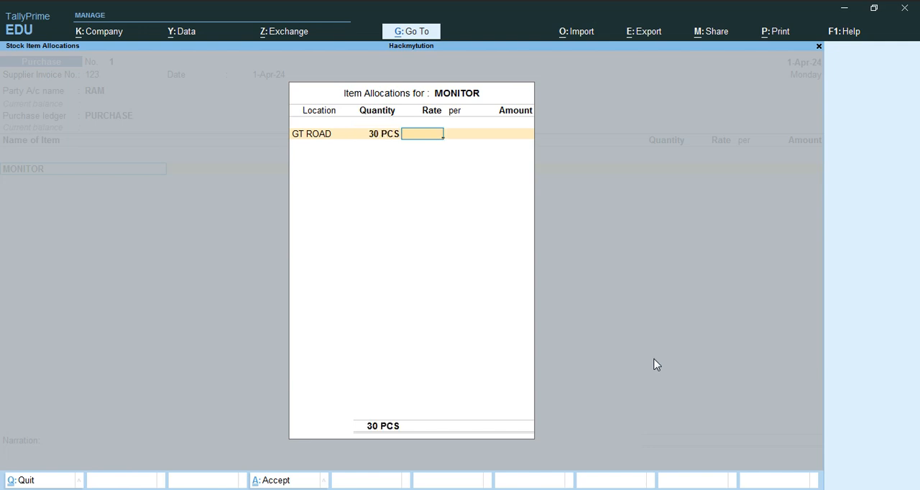
pyautogui.write('356')
pyautogui.press('BackSpace')
pyautogui.write('00')
pyautogui.press('Return')
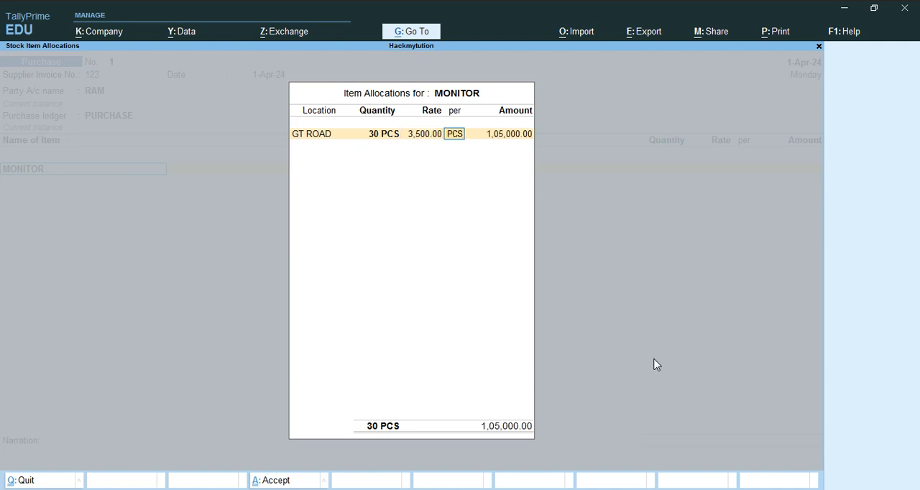
pyautogui.press('Return')
# - Add the PRINTER stock item as the second line of the purchase voucher and allocate it to GT ROAD
pyautogui.press('Return')
pyautogui.press('Return')
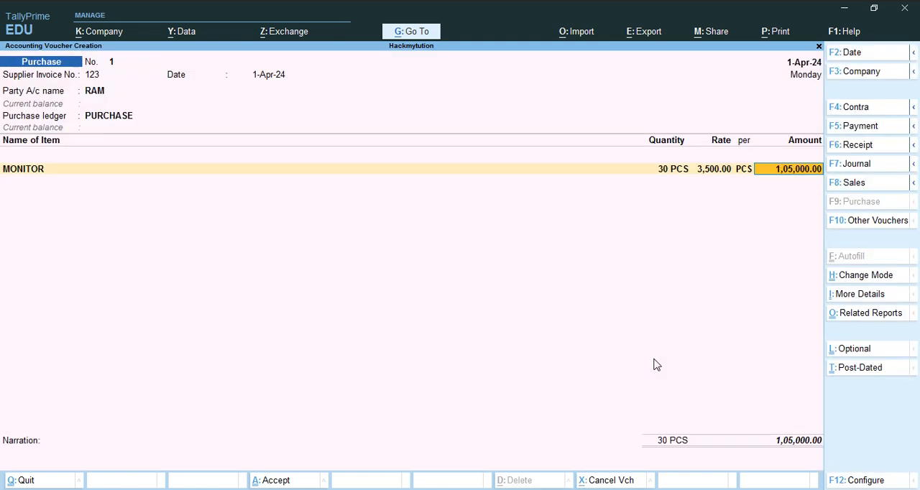
pyautogui.press('Return')
pyautogui.press('Down')
pyautogui.press('Down')
pyautogui.press('Down')
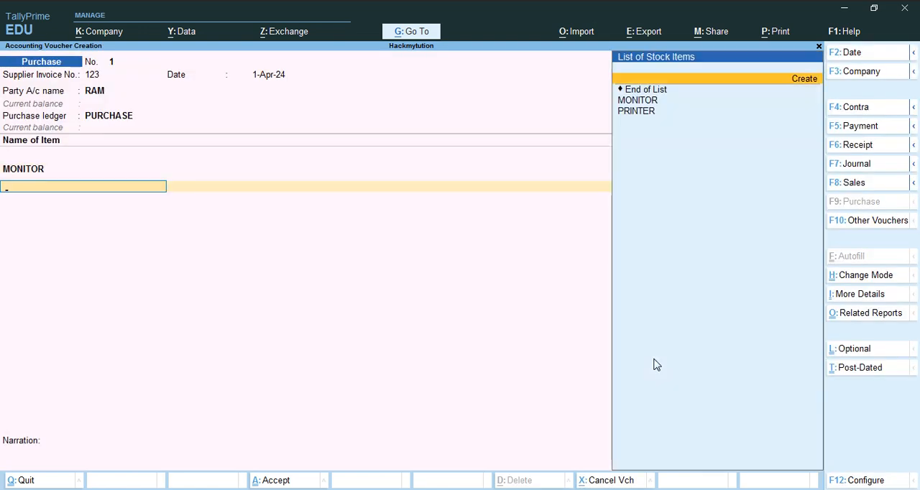
pyautogui.press('Return')
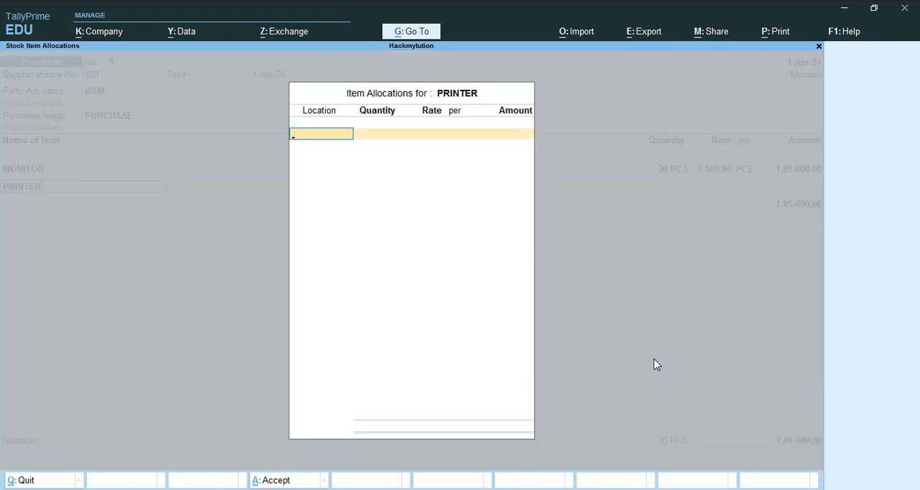
pyautogui.press('Down')
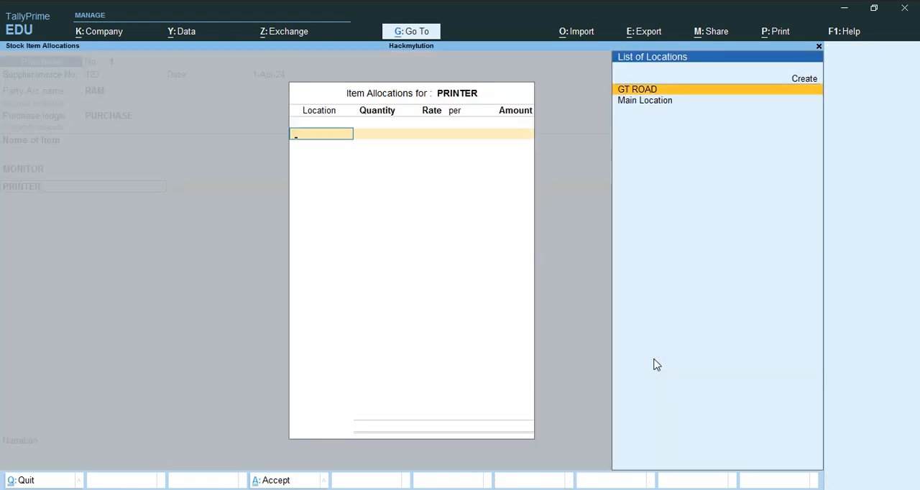
pyautogui.press('Return')
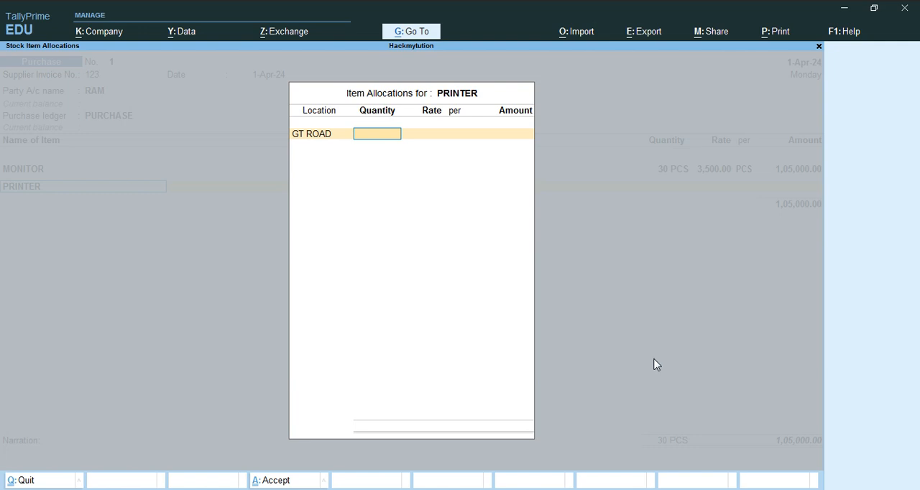
# - Set the PRINTER allocation to 15 PCS at a rate of 6,000.00 per PCS and accept it into the purchase voucher
pyautogui.write('10')
pyautogui.press('BackSpace')
pyautogui.write('5')
pyautogui.press('Return')
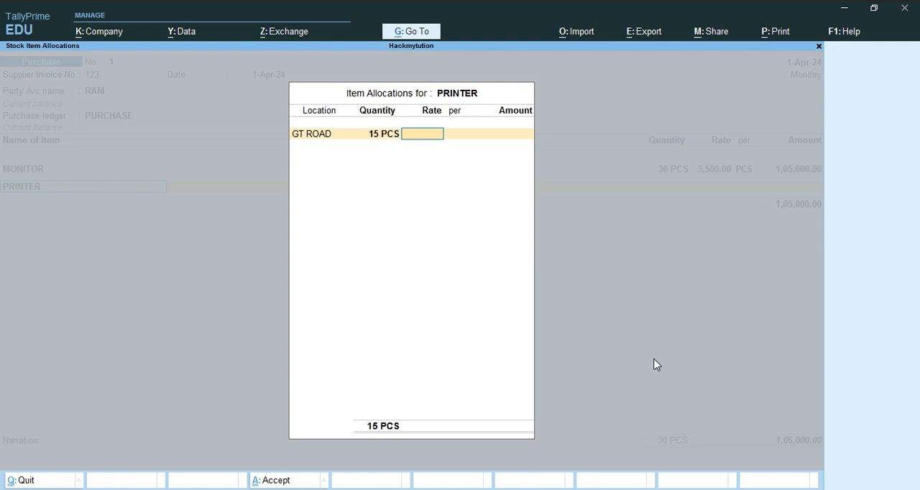
pyautogui.write('6000')
pyautogui.press('Return')
pyautogui.press('Return')
pyautogui.press('Return')
pyautogui.press('Return')
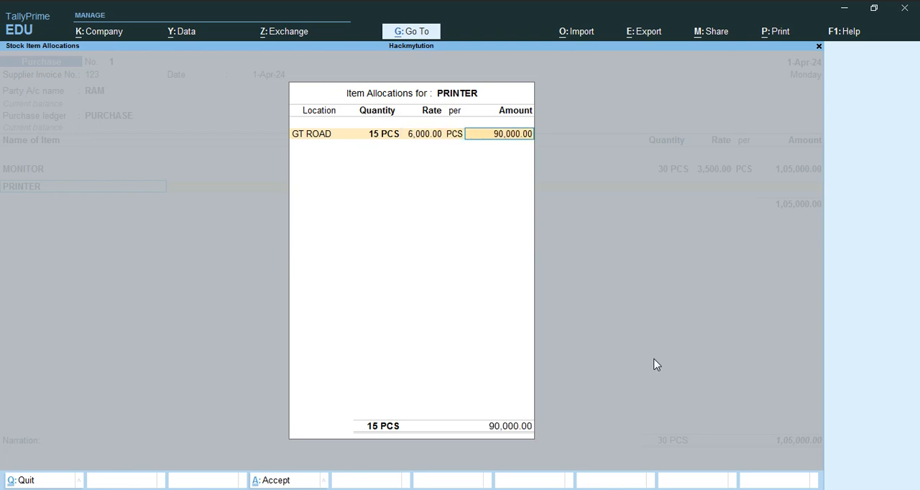
pyautogui.press('Return')
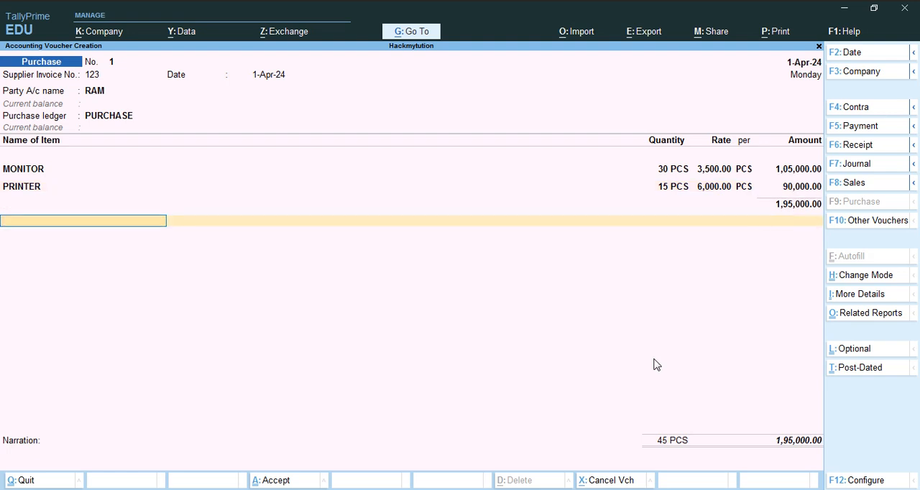
# - End the item list, leave the narration blank and save the purchase voucher
pyautogui.press('Return')
pyautogui.press('Return')
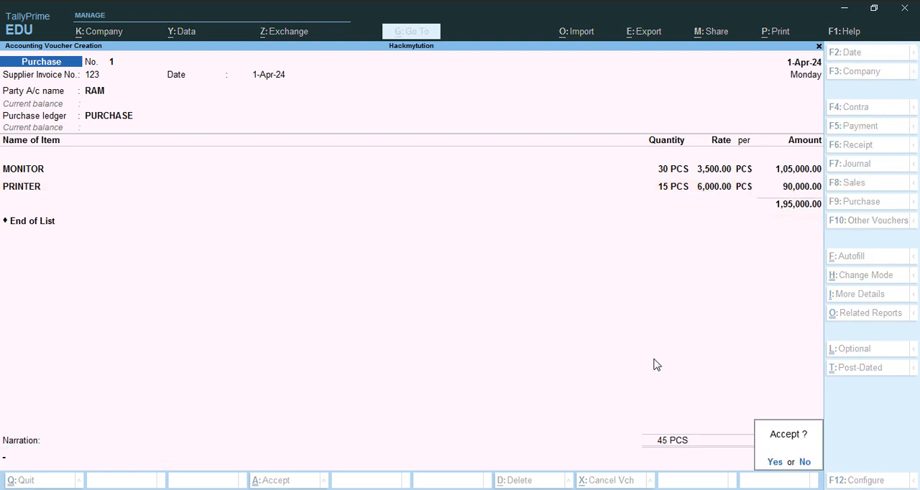
pyautogui.press('Return')
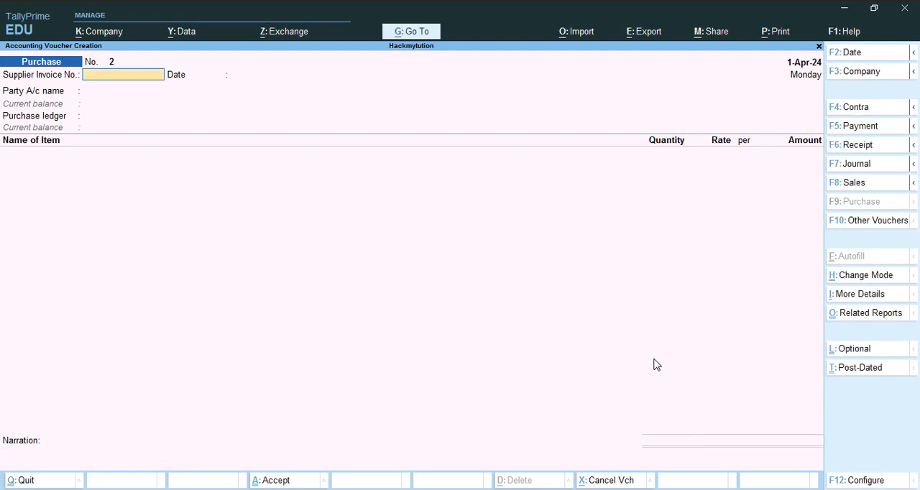
# - Open a Payment voucher with Cash as the paying account and select the supplier's ledger under particulars
pyautogui.press('F5')
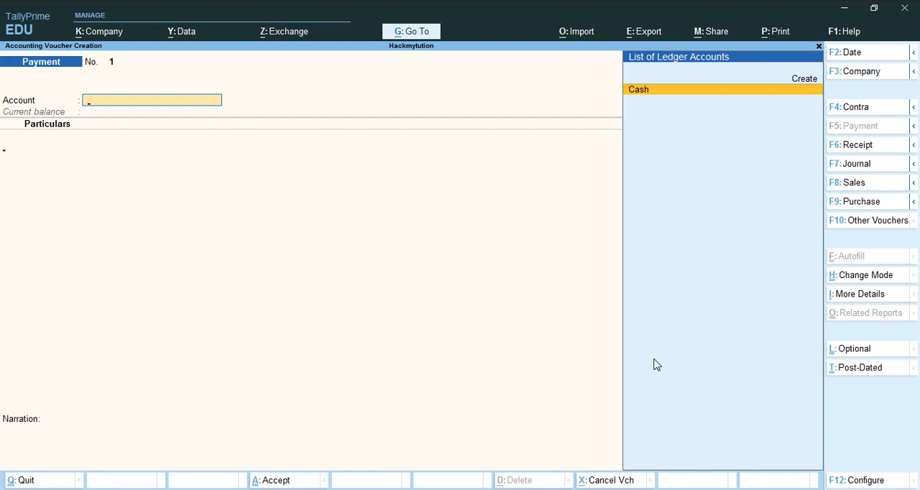
pyautogui.press('Return')
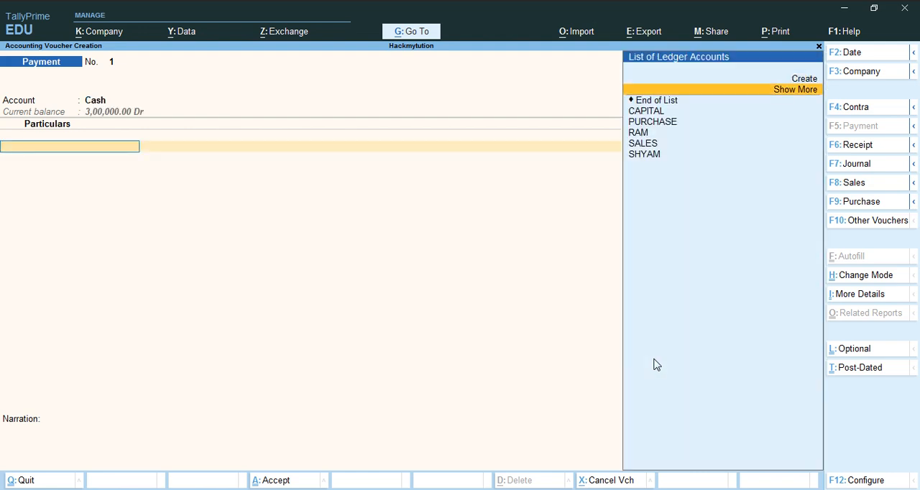
pyautogui.press('Down')
pyautogui.press('Down')
pyautogui.press('Down')
pyautogui.press('Down')
pyautogui.press('Return')
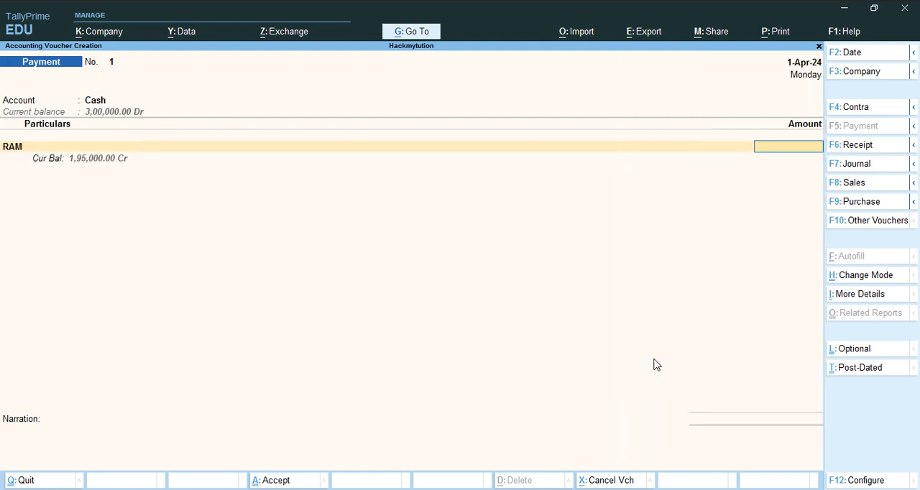
pyautogui.write('195009')
pyautogui.press('BackSpace')
pyautogui.write('00')
pyautogui.press('Return')
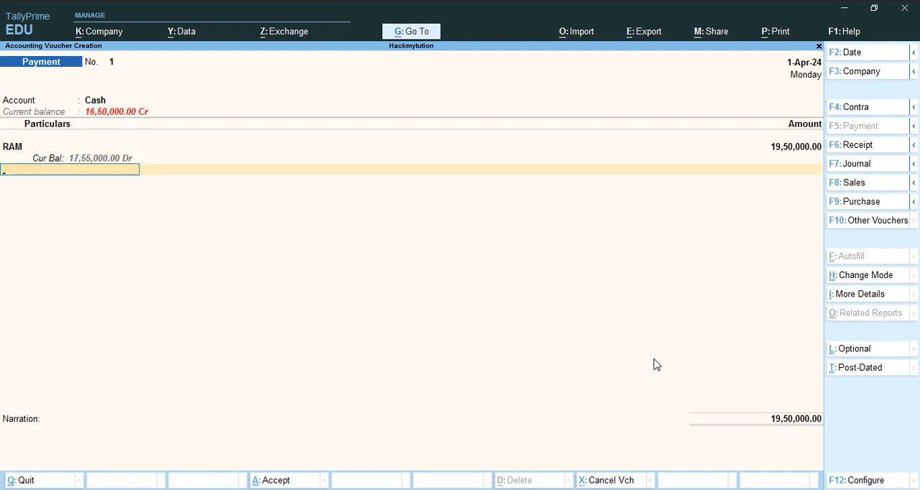
pyautogui.press('Return')
pyautogui.press('BackSpace')
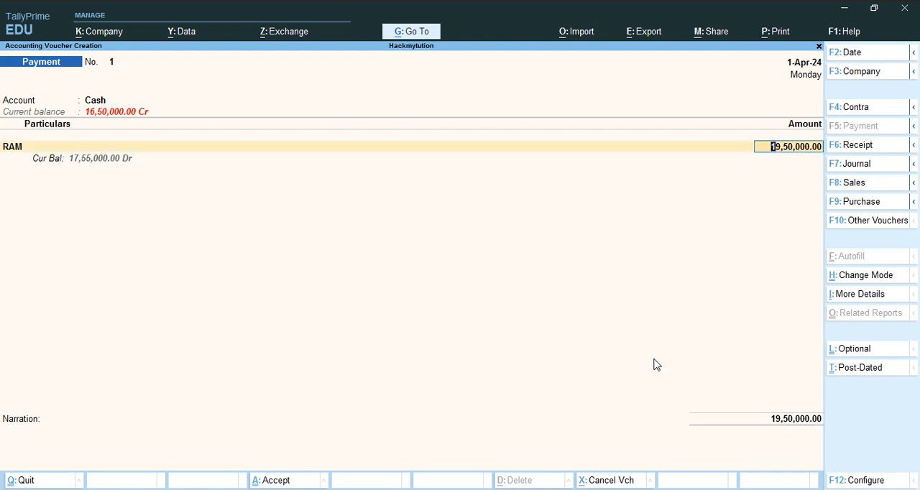
# - Set the supplier payment amount to 1,95,000 and save the payment voucher with a blank narration
pyautogui.write('1,')
pyautogui.write('95,')
pyautogui.write('000')
pyautogui.press('Return')
pyautogui.press('Return')
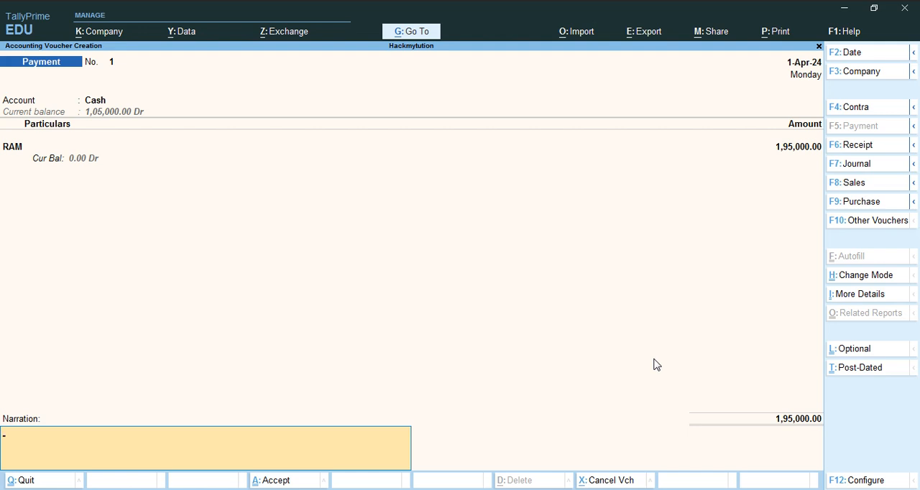
pyautogui.press('Return')
pyautogui.press('y')
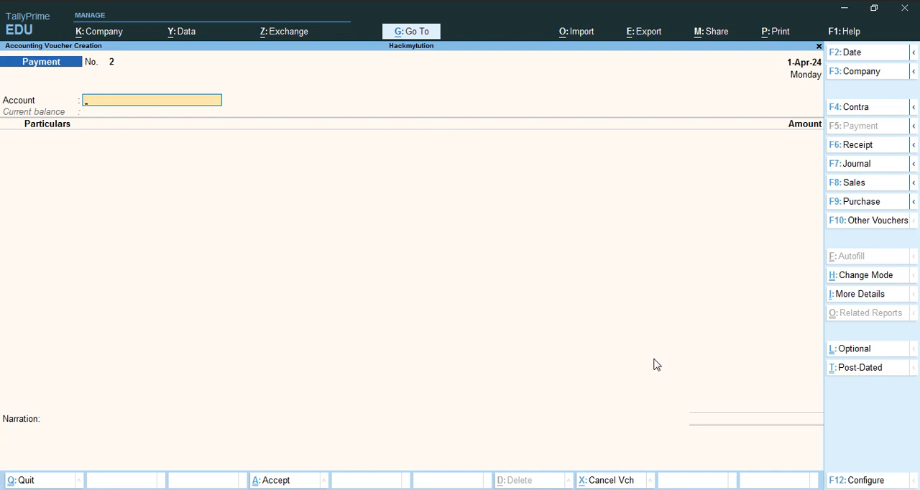
# - Open a Sales voucher for the customer, accept the blank dispatch and default party details, and use the SALES ledger
pyautogui.press('F8')
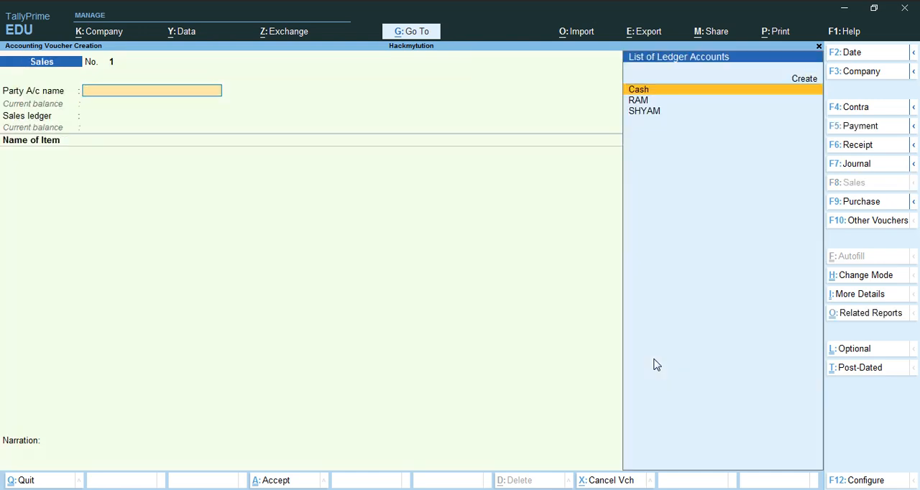
pyautogui.press('Down')
pyautogui.press('Down')
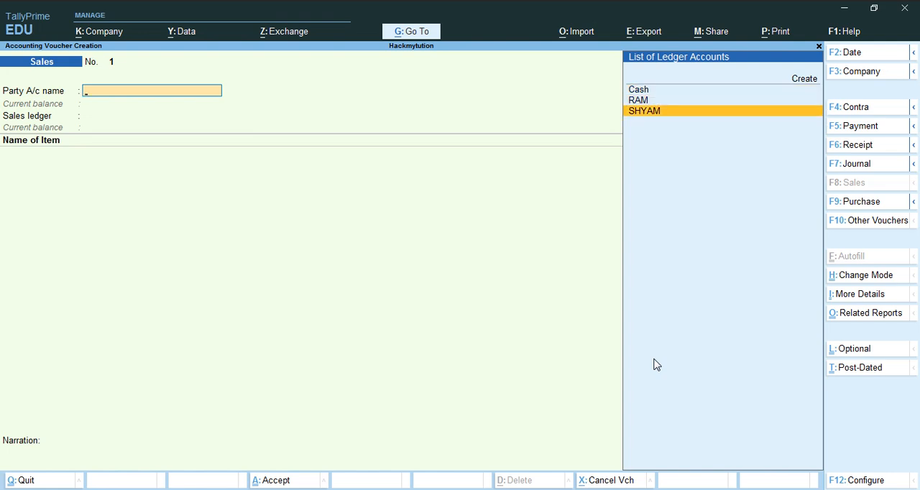
pyautogui.press('Return')
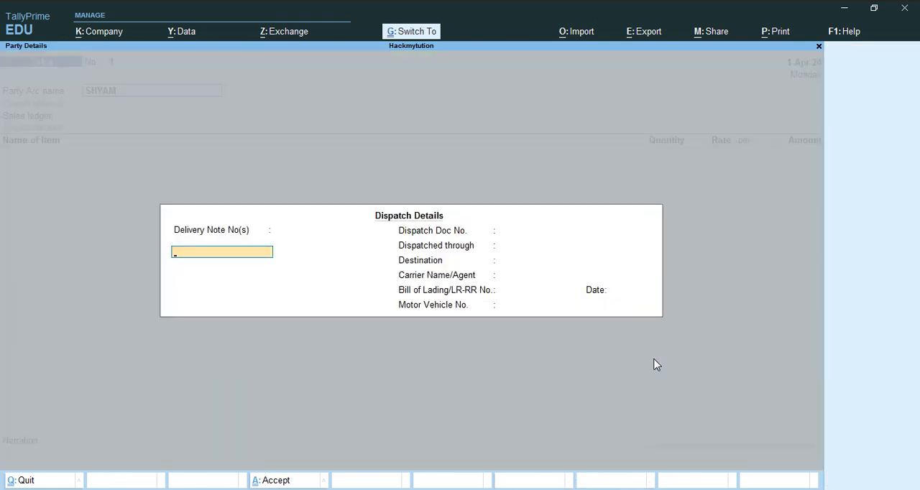
pyautogui.hotkey('ctrl', 'a')
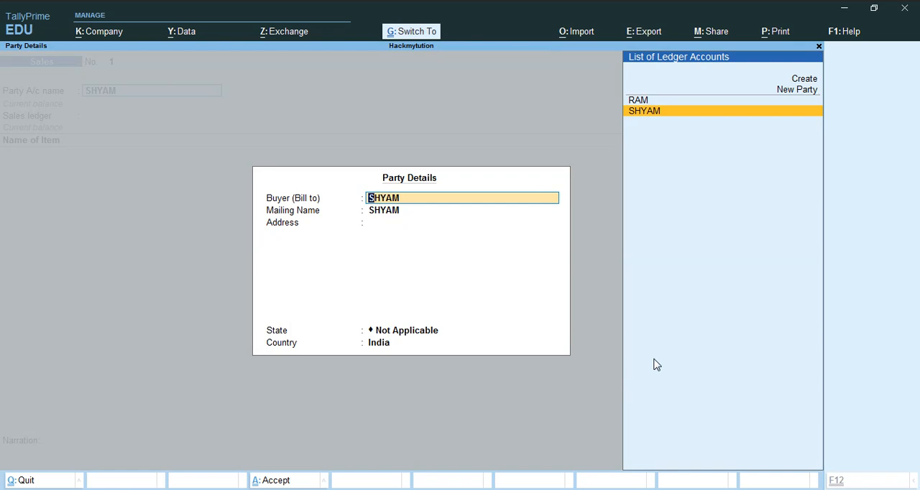
pyautogui.hotkey('ctrl', 'a')
pyautogui.press('Return')
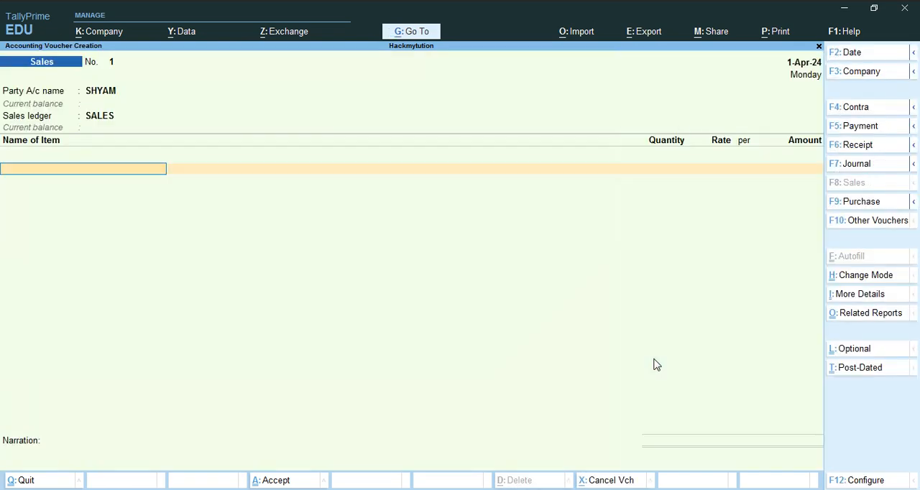
# - Add MONITOR to the sales voucher from the GT ROAD location with a quantity of 2 PCS
pyautogui.press('Down')
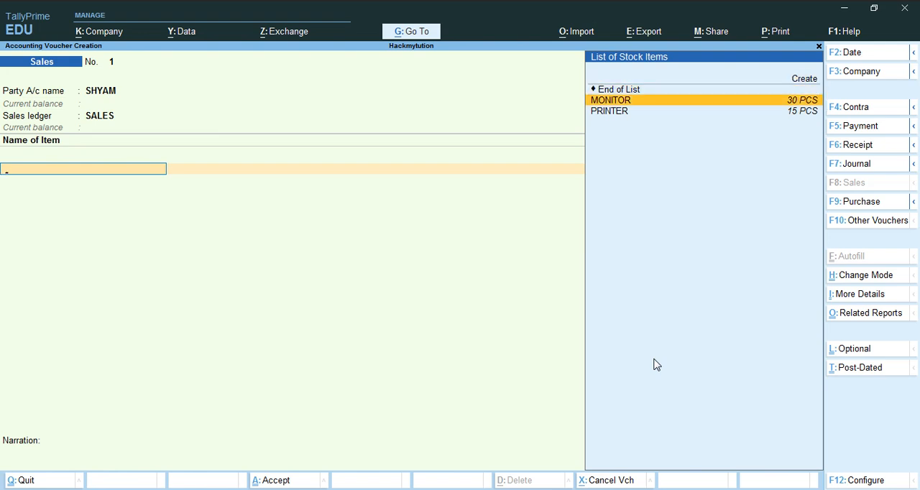
pyautogui.press('Return')
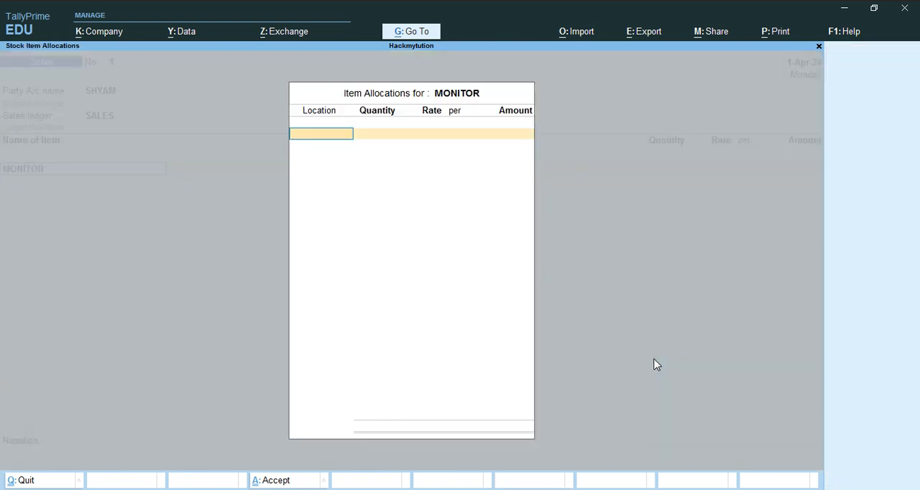
pyautogui.press('Down')
pyautogui.press('Down')
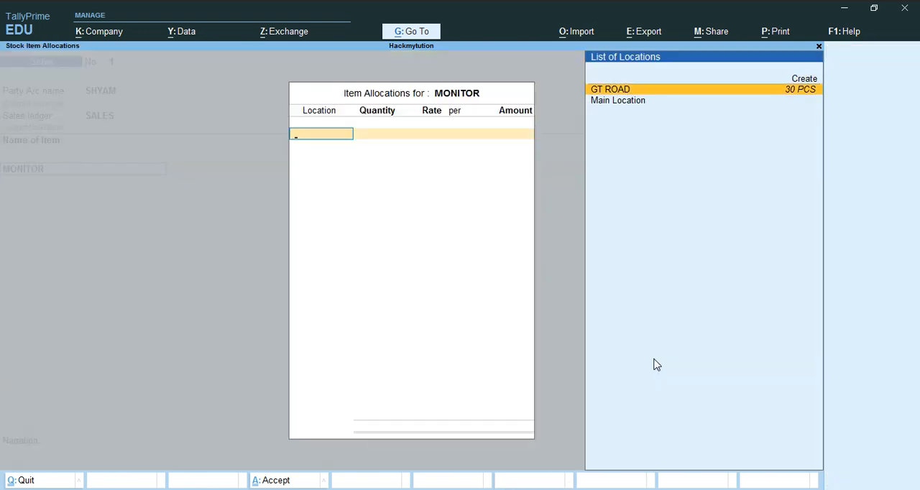
pyautogui.press('Return')
pyautogui.write('2')
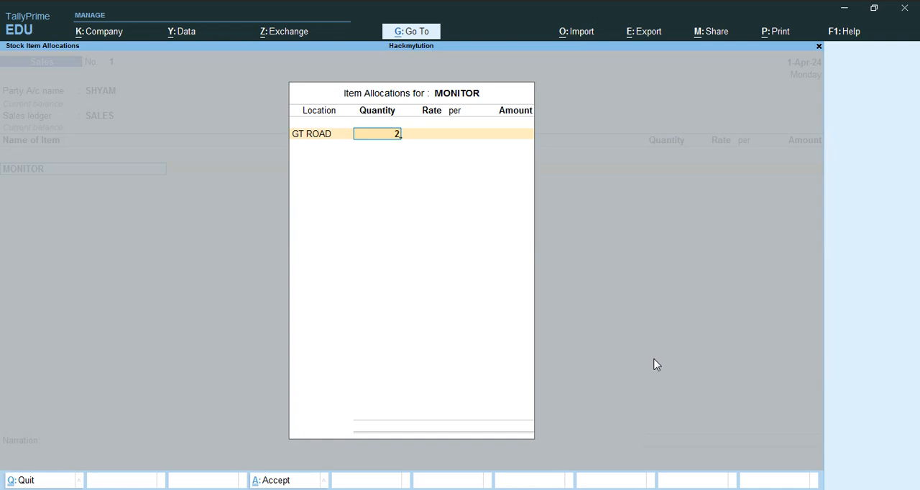
pyautogui.press('Return')
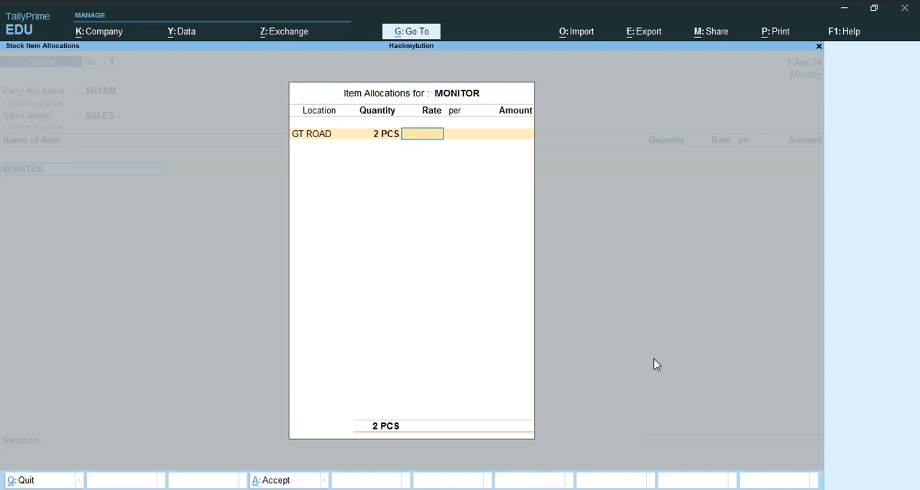
# - Set the MONITOR rate to 6,500 per PCS and complete its item allocation
pyautogui.write('6,')
pyautogui.write('500')
pyautogui.press('Return')
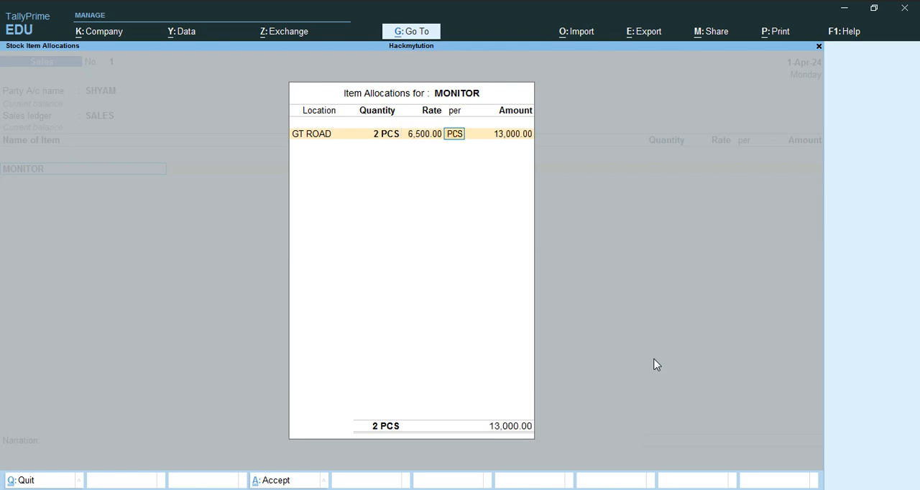
pyautogui.press('Return')
pyautogui.press('Return')
pyautogui.press('Return')
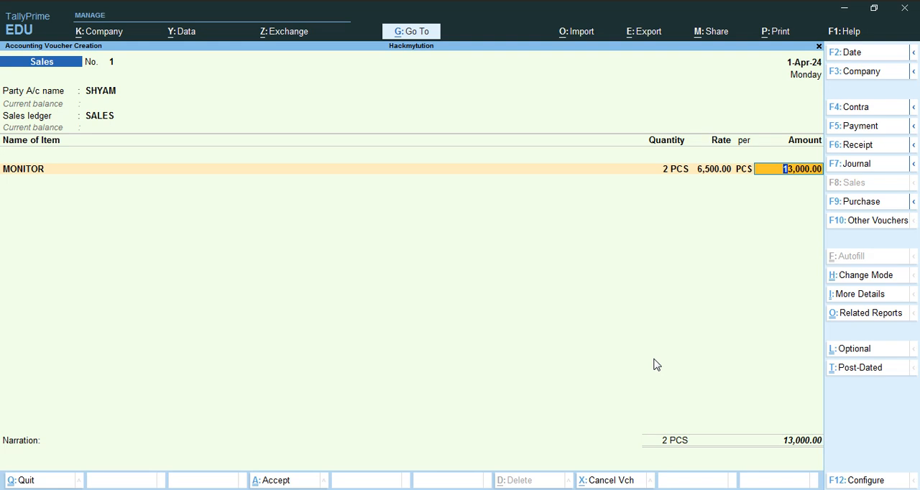
pyautogui.press('Return')
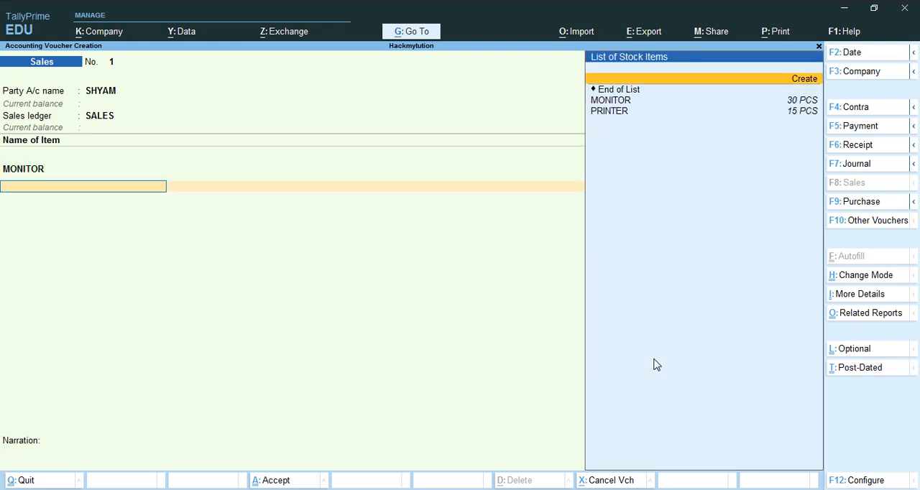
# - Add PRINTER as the second sales item from GT ROAD with a quantity of 2 PCS
pyautogui.press('Down')
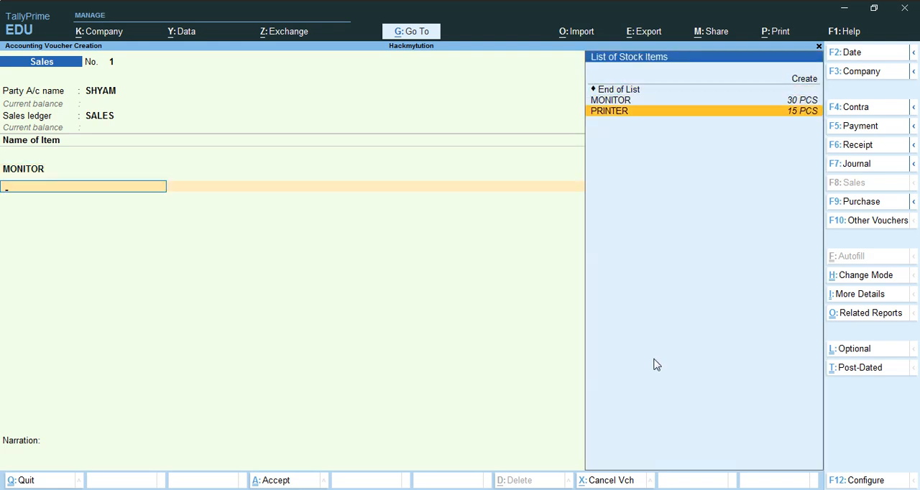
pyautogui.press('Return')
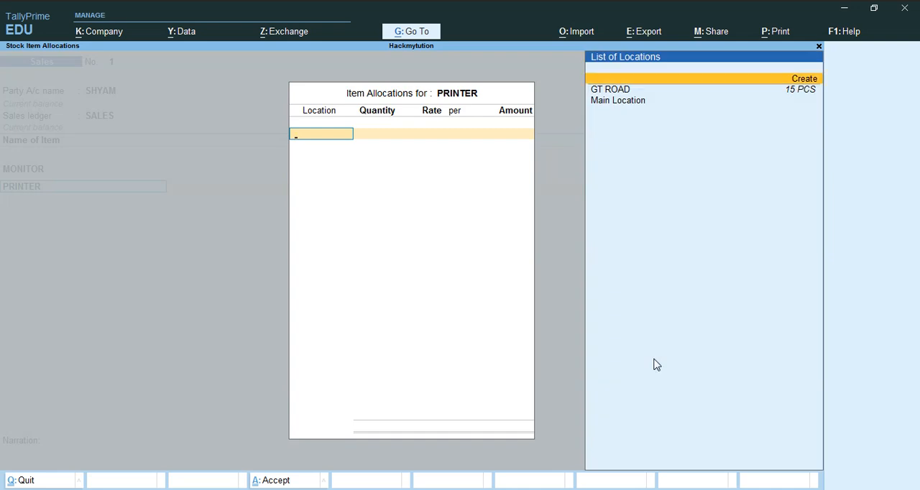
pyautogui.press('Return')
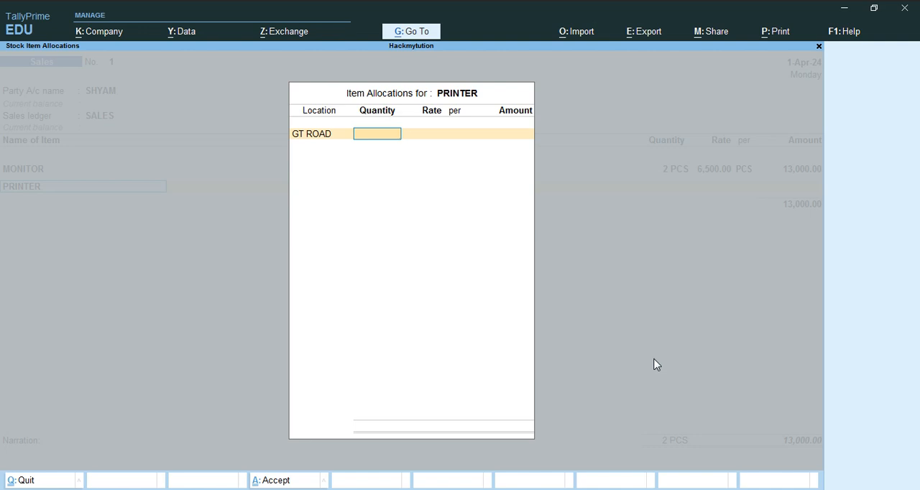
pyautogui.write('2')
pyautogui.press('Return')
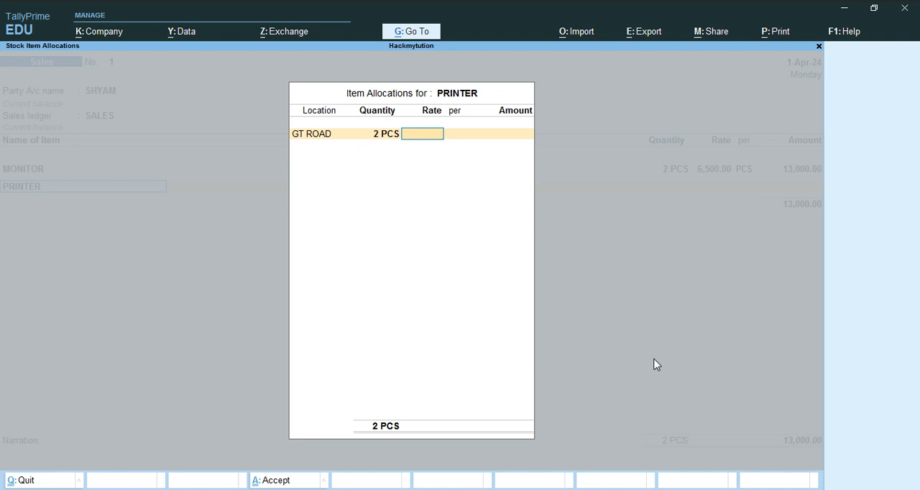
# - Set the PRINTER rate to 9,500 per PCS, complete its allocation and save the sales voucher
pyautogui.write('9')
pyautogui.write('500')
pyautogui.press('Return')
pyautogui.press('Return')
pyautogui.press('Return')
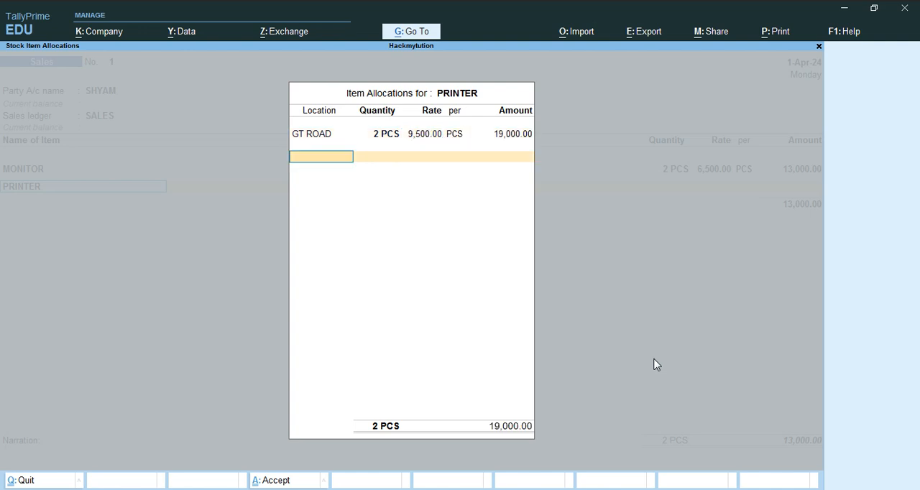
pyautogui.press('Return')
pyautogui.press('Return')
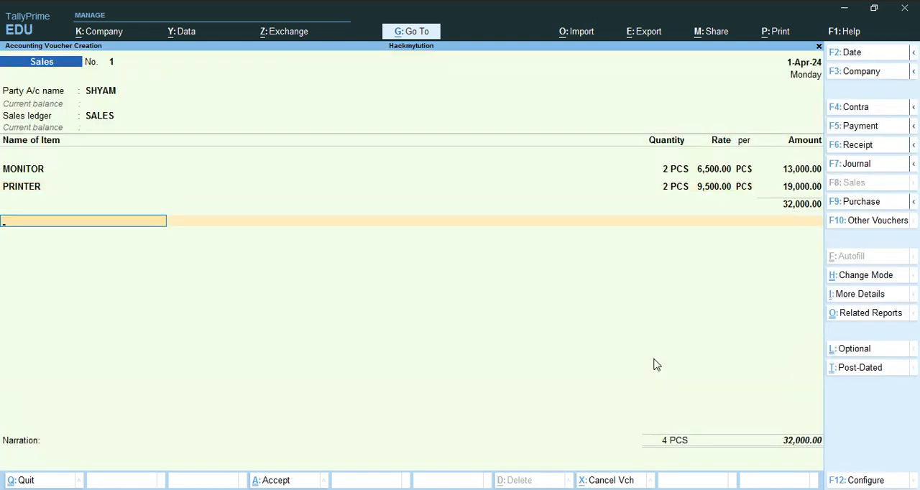
pyautogui.hotkey('ctrl', 'a')
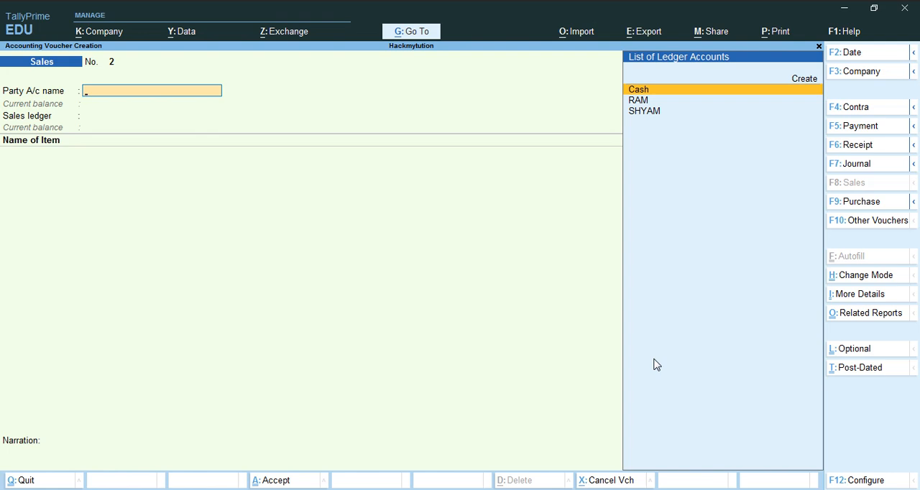
# - Open a Receipt voucher with Cash as the receiving account and select the customer's ledger under particulars
pyautogui.press('F6')
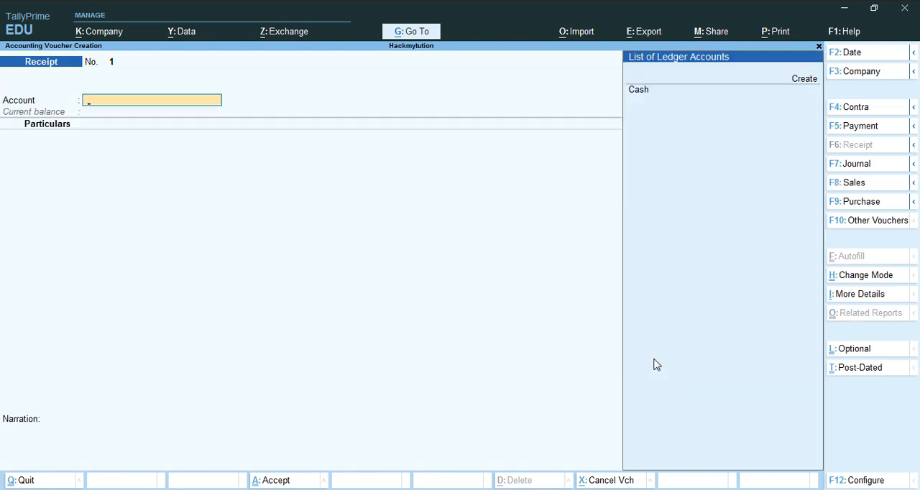
pyautogui.press('Down')
pyautogui.press('Return')
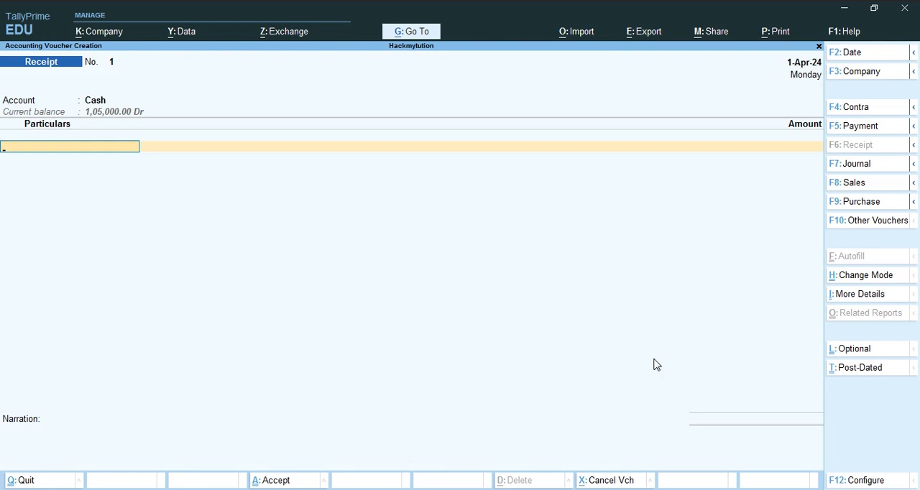
pyautogui.press('Down')
pyautogui.press('Down')
pyautogui.press('Down')
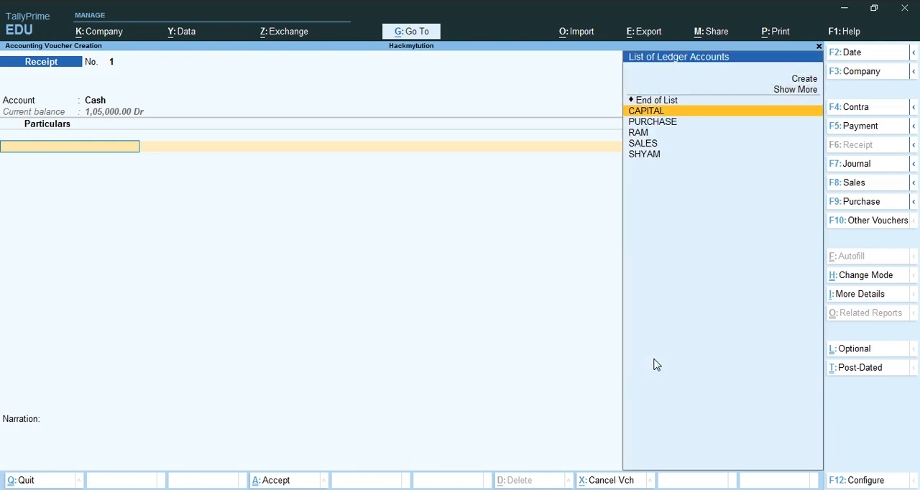
pyautogui.press('Down')
pyautogui.press('Down')
pyautogui.press('Down')
pyautogui.press('Down')
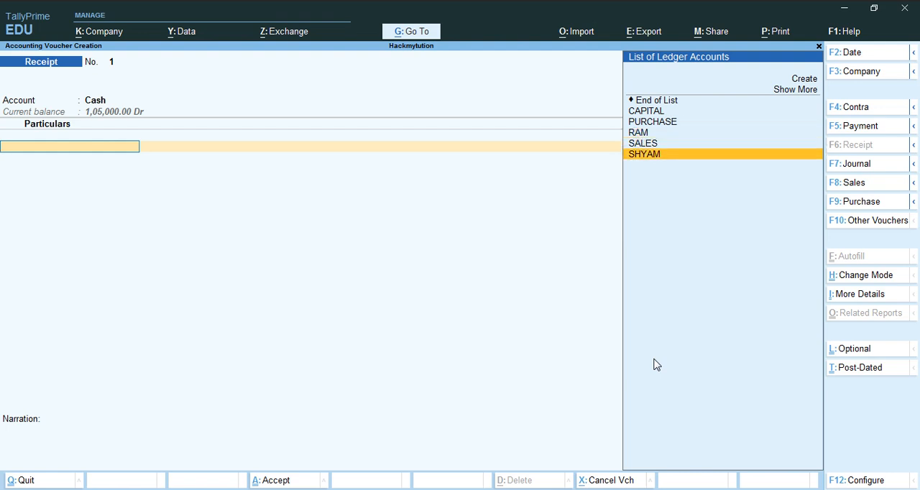
pyautogui.press('Return')
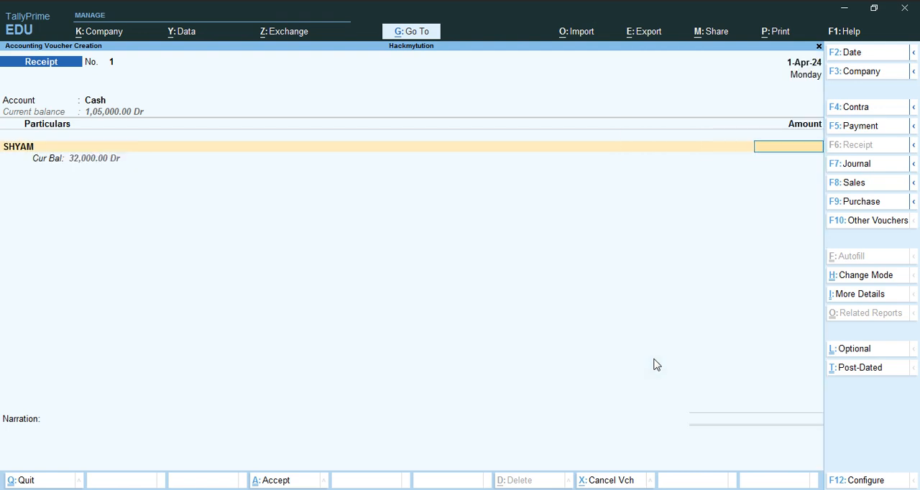
# - Set the customer's receipt amount to 32,000 and save the receipt voucher with a blank narration
pyautogui.write('32000')
pyautogui.press('Return')
pyautogui.press('Return')
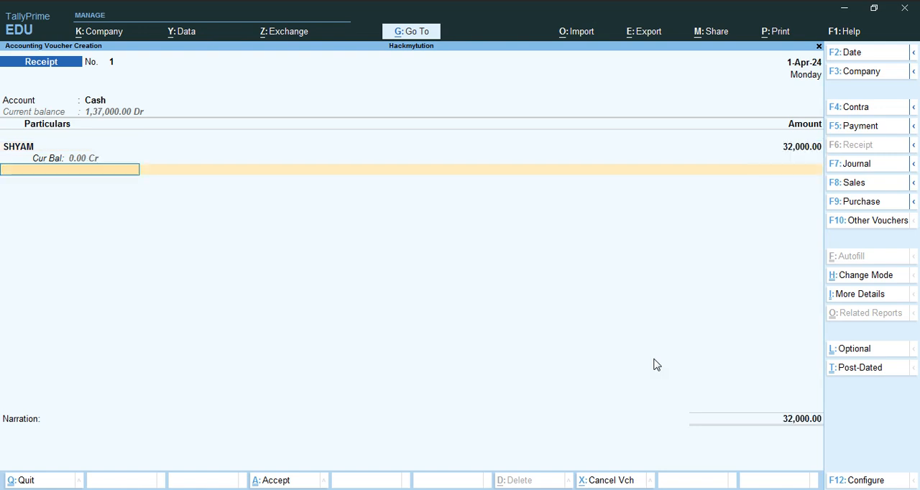
pyautogui.press('Return')
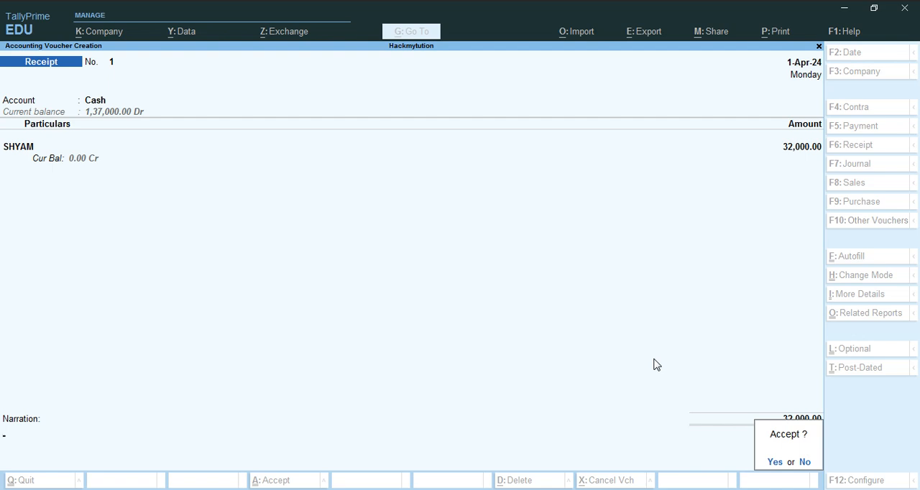
pyautogui.press('Return')
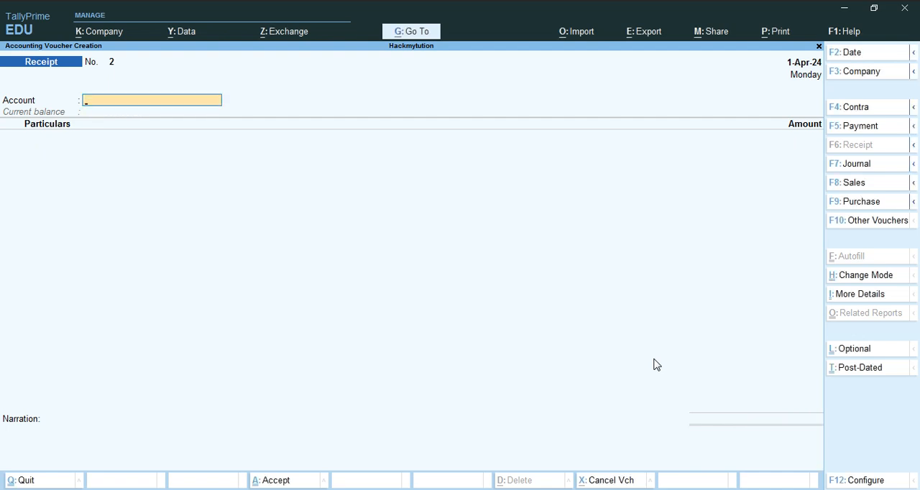
# - Leave receipt entry and open a Stock Journal voucher for a transfer of materials
pyautogui.press('Escape')
pyautogui.press('Return')
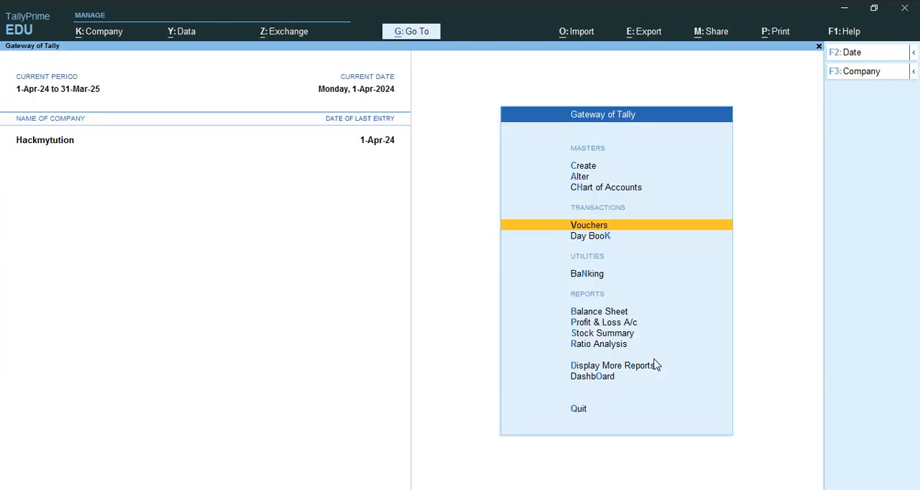
pyautogui.press('Return')
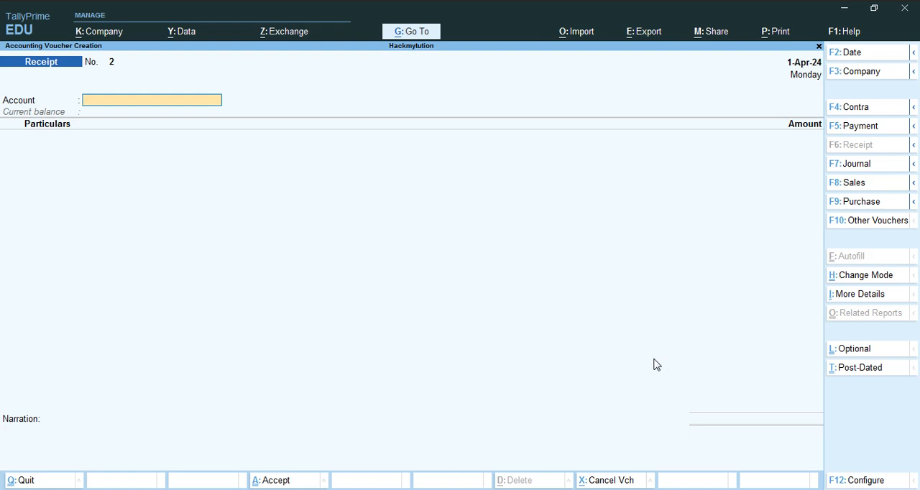
pyautogui.press('ctrl')
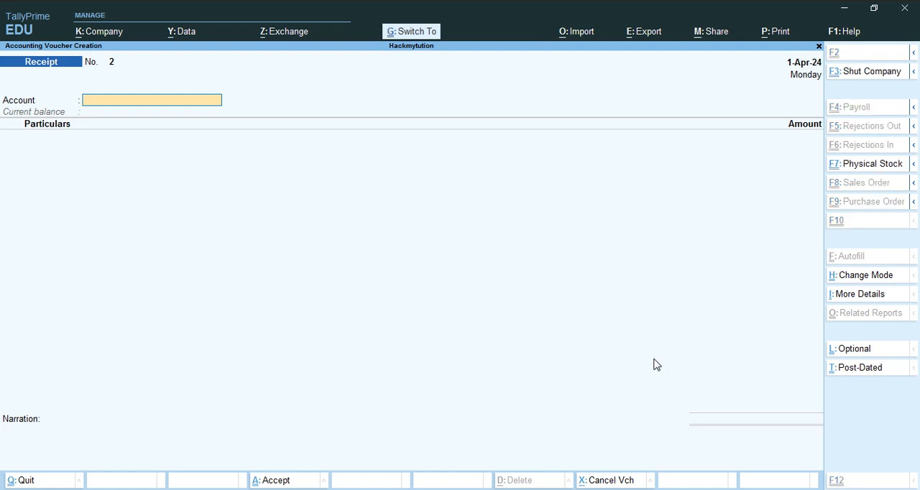
pyautogui.hotkey('ctrl', 'F7')
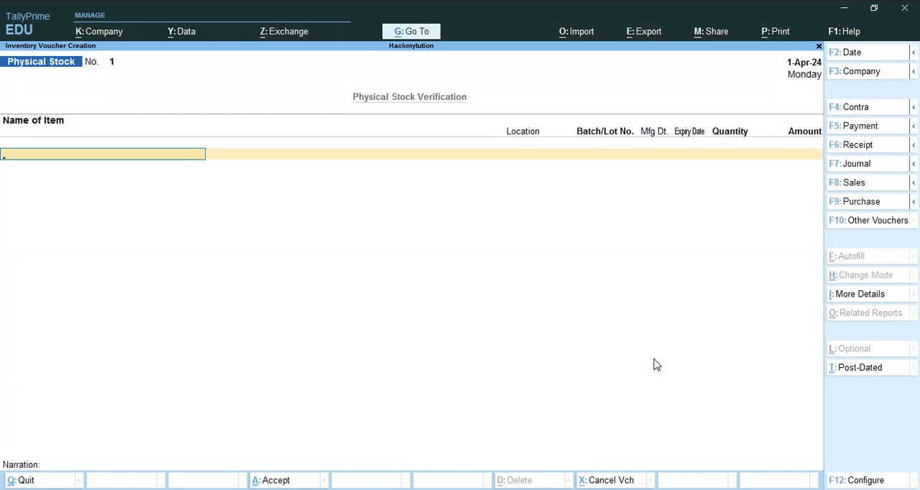
pyautogui.hotkey('alt', 'F7')
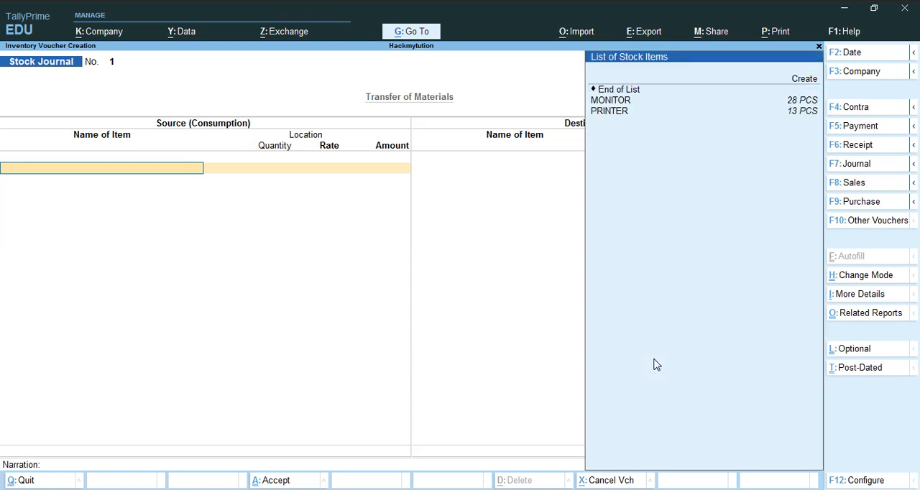
# - Add MONITOR as a source item from GT ROAD with a quantity of 20 PCS, accepting the default rate and amount
pyautogui.press('Down')
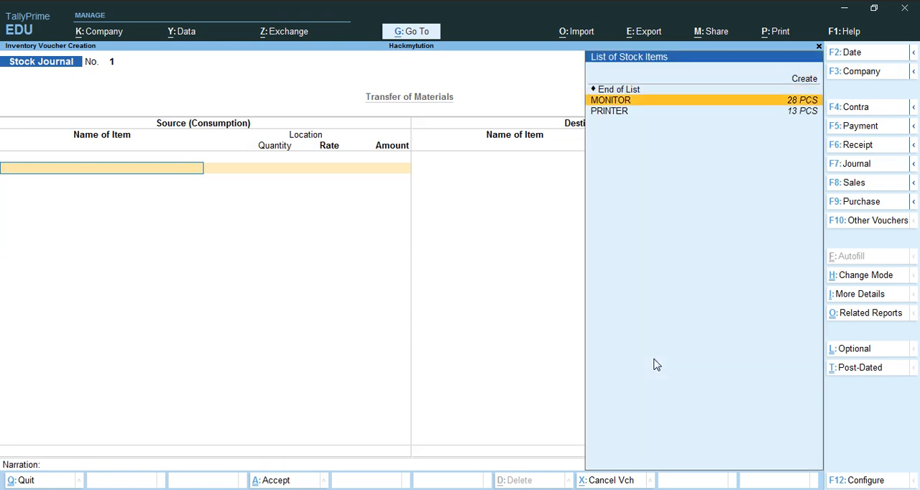
pyautogui.press('Return')
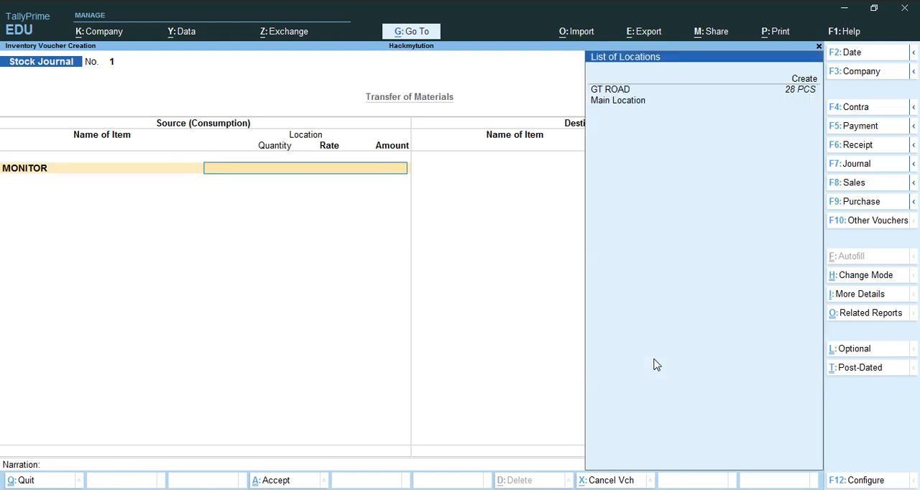
pyautogui.press('Down')
pyautogui.press('Down')
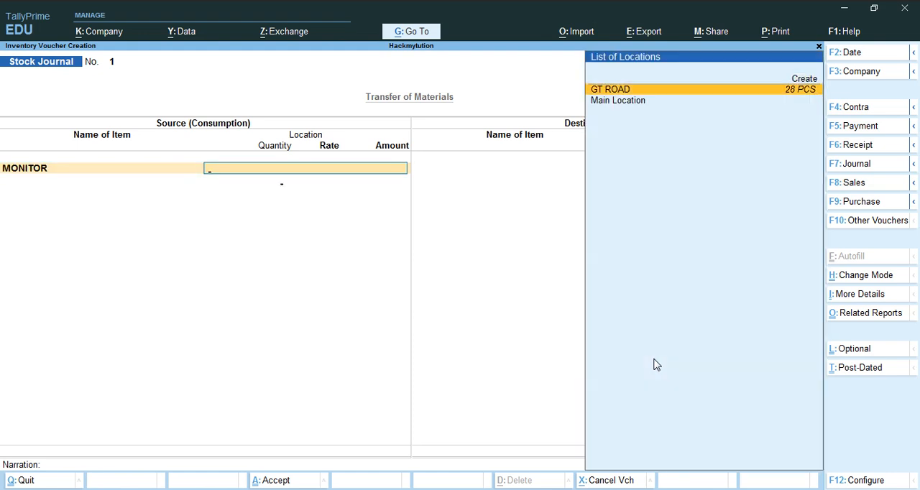
pyautogui.press('Return')
pyautogui.write('2')
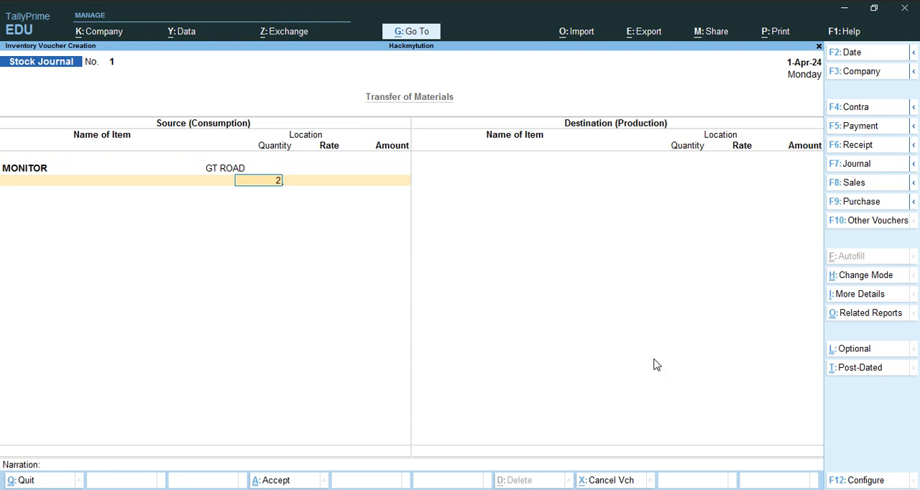
pyautogui.write('0')
pyautogui.press('Return')
pyautogui.press('Return')
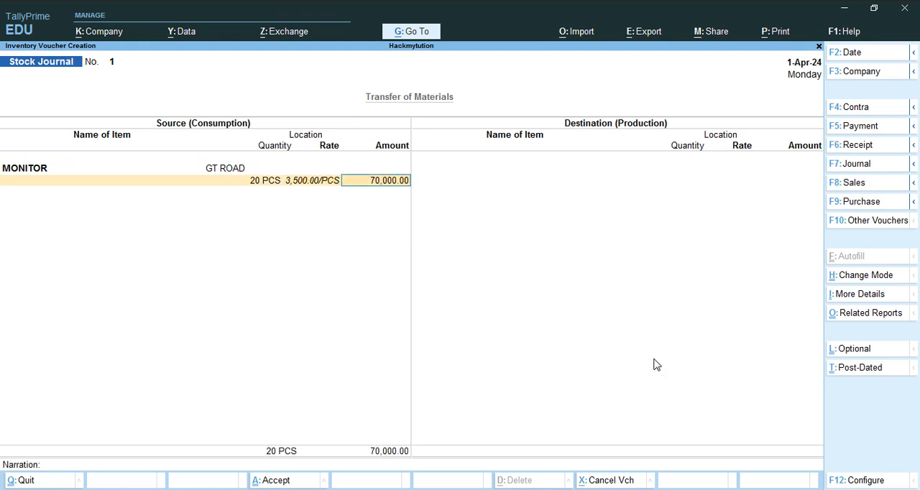
pyautogui.press('Return')
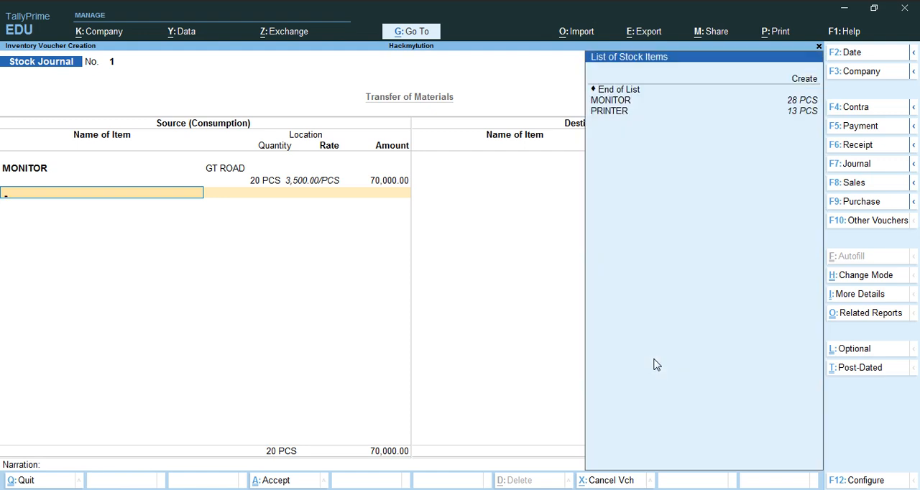
# - Add PRINTER as a source item from GT ROAD with a quantity of 10 PCS and finish the source list
pyautogui.press('Down')
pyautogui.press('Return')
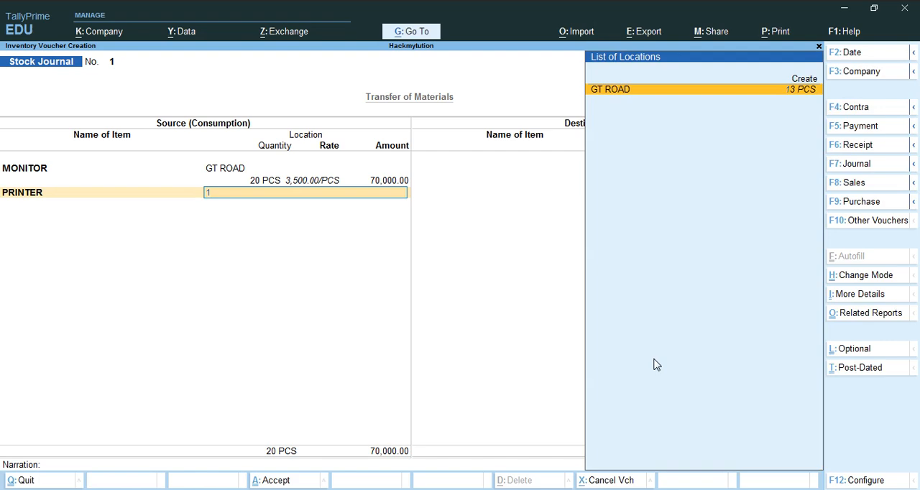
pyautogui.press('Return')
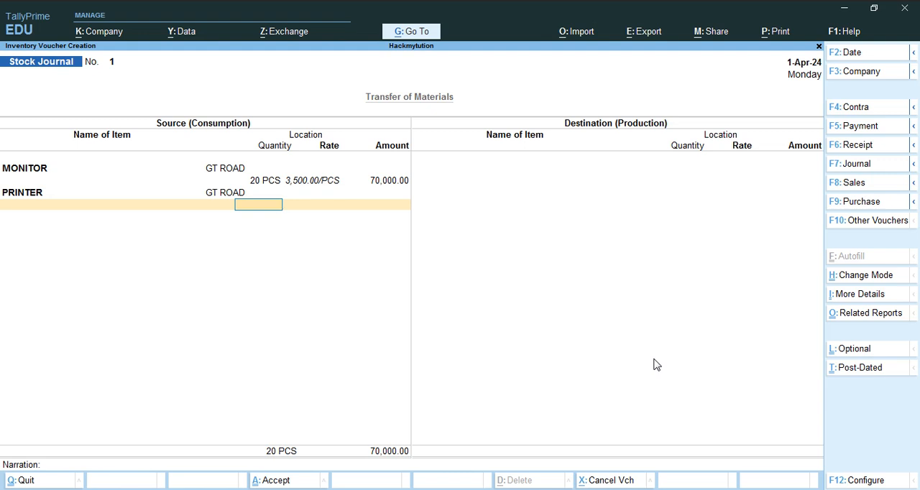
pyautogui.write('10')
pyautogui.press('Return')
pyautogui.press('Return')
pyautogui.press('Return')
pyautogui.press('Return')
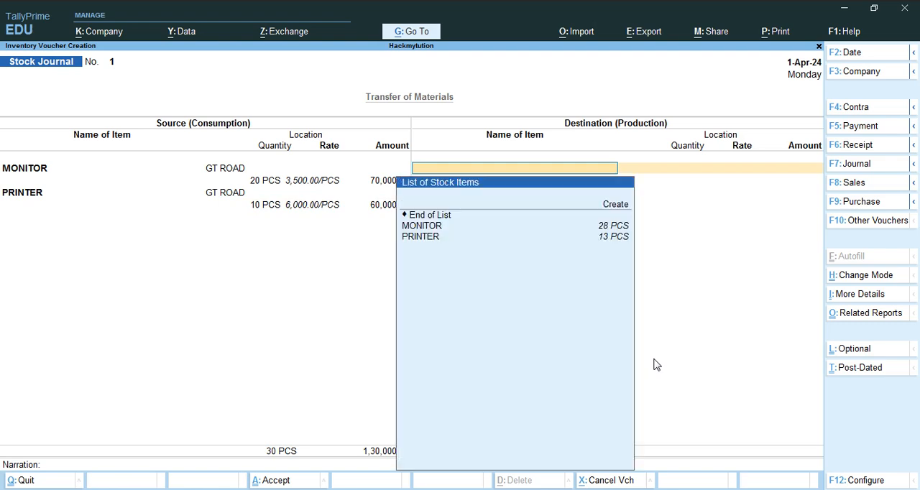
# - Add MONITOR as a destination item at Main Location with a quantity of 20 PCS, accepting the default rate and amount
pyautogui.press('Down')
pyautogui.press('Down')
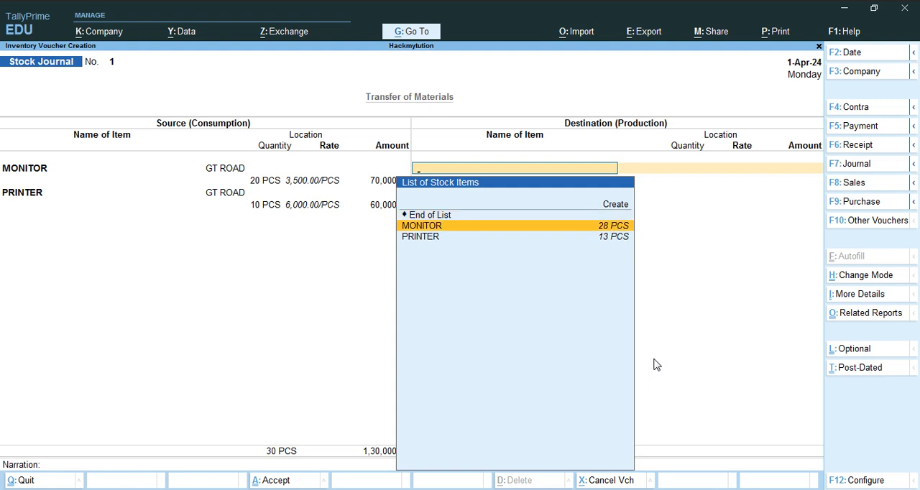
pyautogui.press('Return')
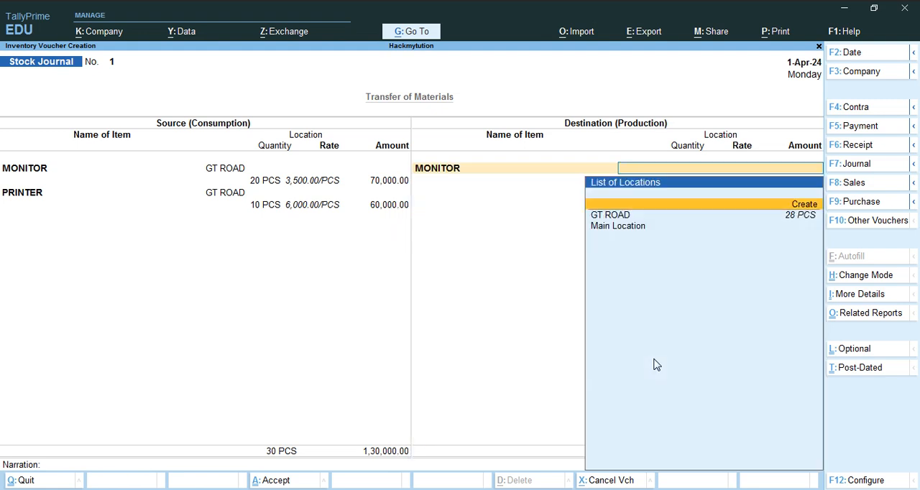
pyautogui.press('Down')
pyautogui.press('Down')
pyautogui.press('Return')
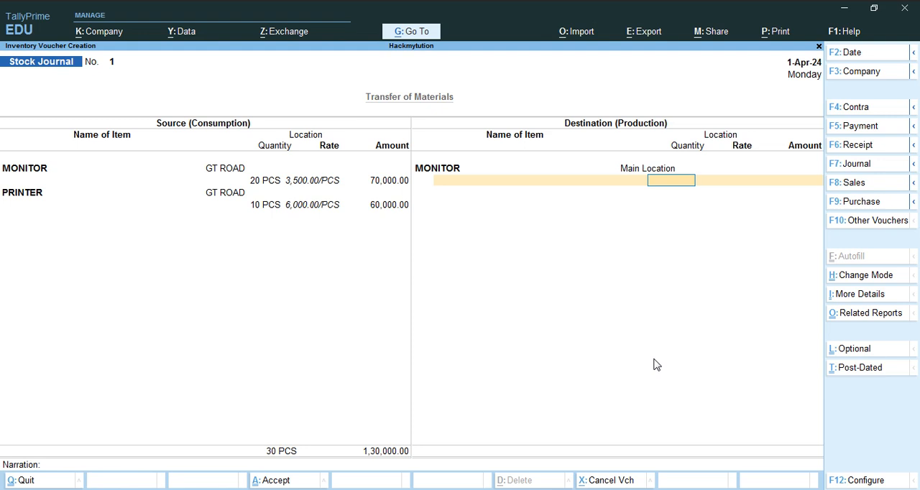
pyautogui.write('20')
pyautogui.press('Return')
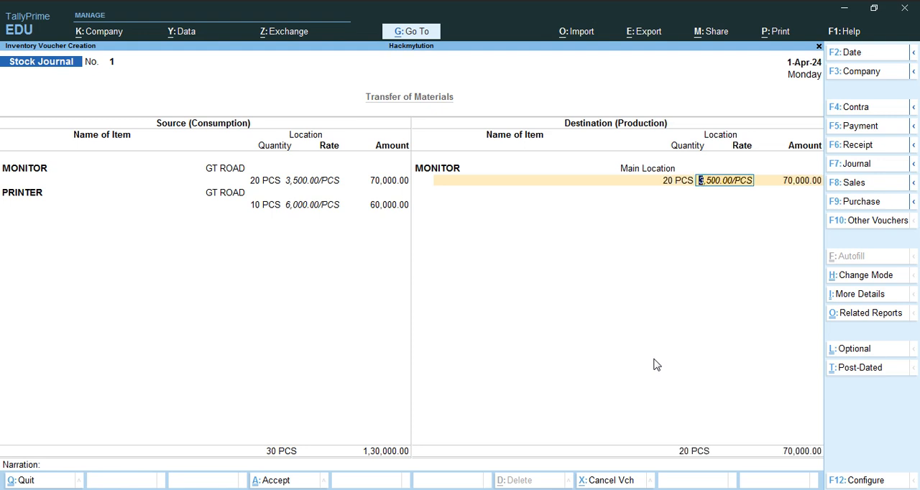
pyautogui.press('Return')
pyautogui.press('Return')
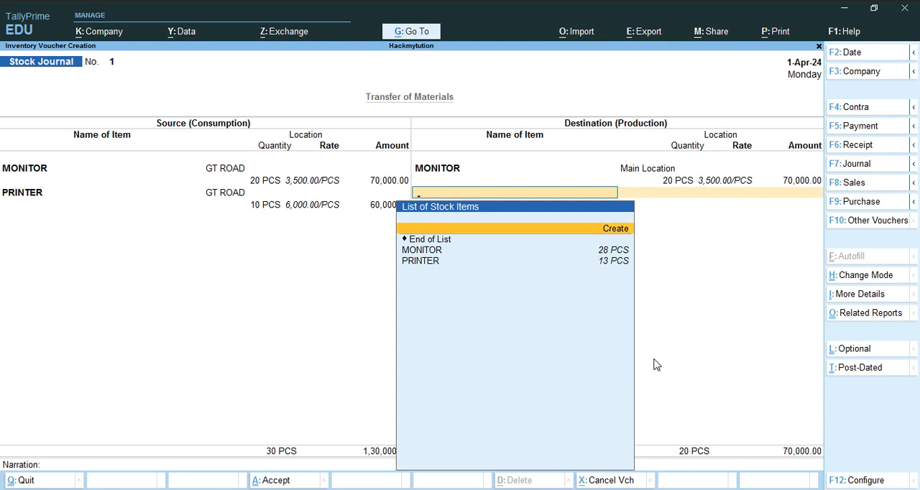
# - Add PRINTER as a destination item at Main Location with a quantity of 10 PCS, accepting the default rate and amount
pyautogui.press('Down')
pyautogui.press('Down')
pyautogui.press('Return')
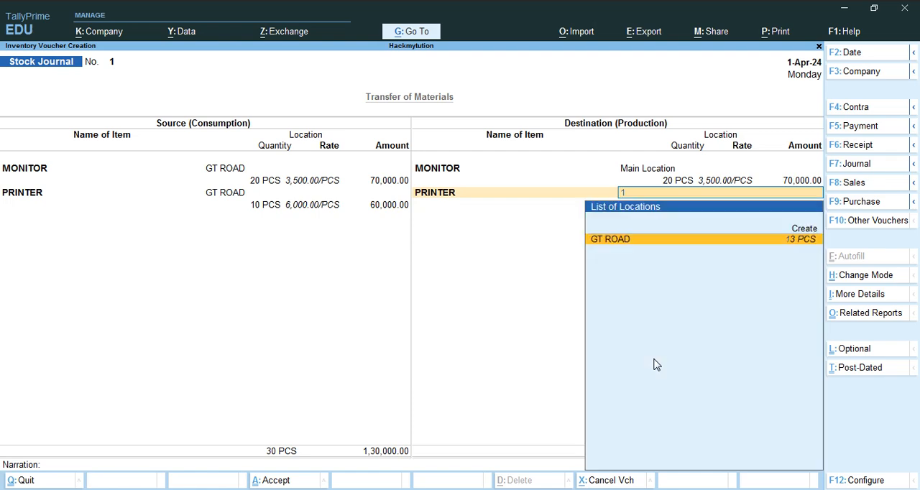
pyautogui.write('10')
pyautogui.press('Up')
pyautogui.press('BackSpace')
pyautogui.press('Down')
pyautogui.press('Return')
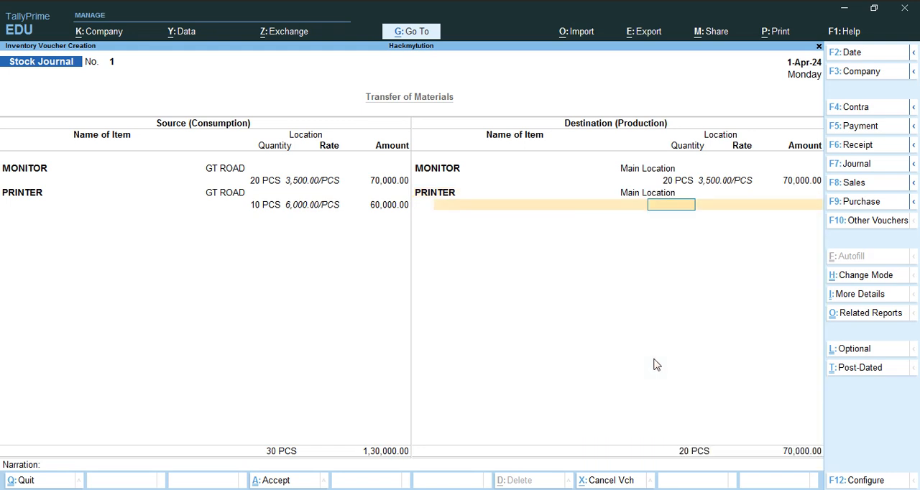
pyautogui.write('10')
pyautogui.press('Return')
pyautogui.press('Return')
pyautogui.press('Return')
pyautogui.press('Return')
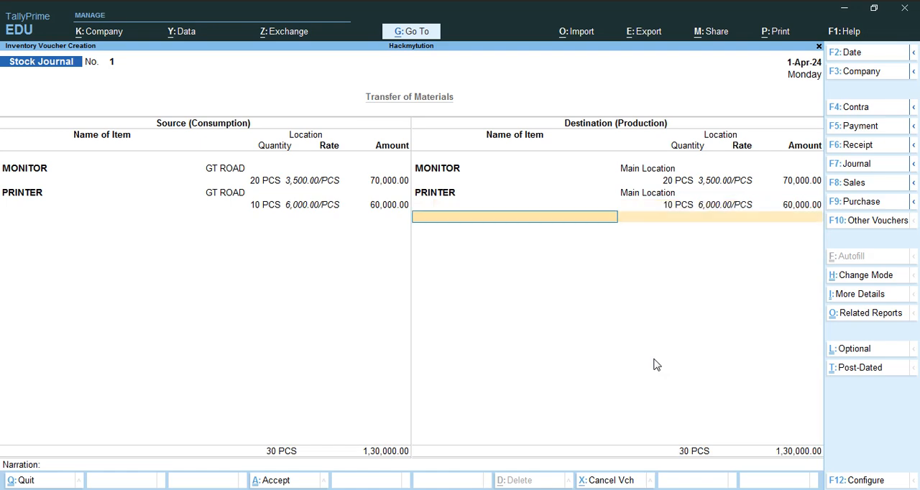
# - Save the stock journal with a blank narration and return to the Gateway of Tally
pyautogui.press('Return')
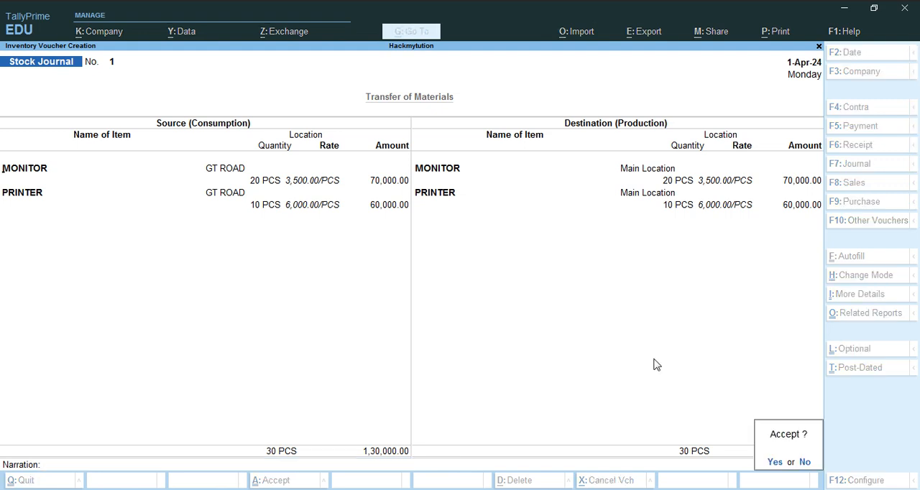
pyautogui.press('Return')
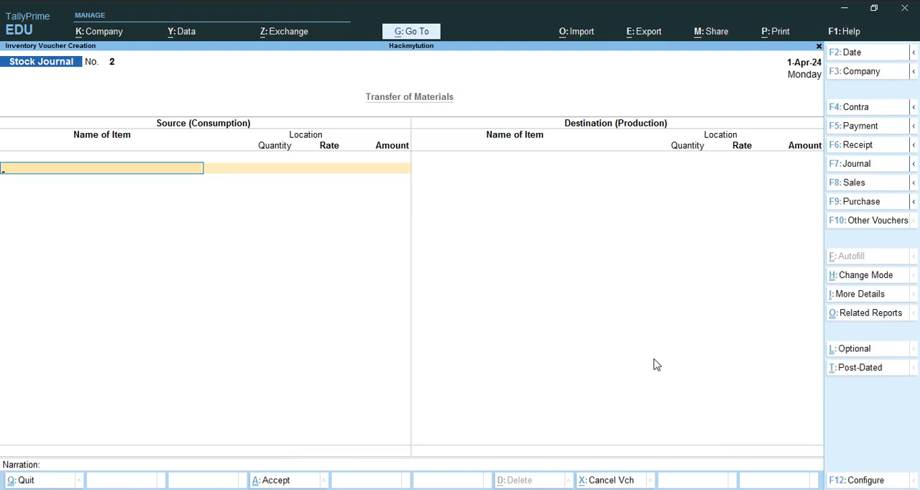
pyautogui.press('Escape')
pyautogui.press('Escape')
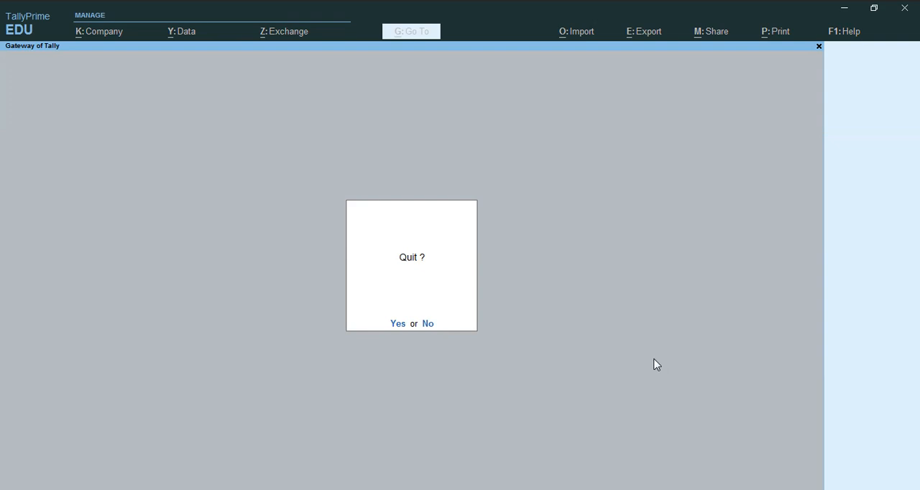
pyautogui.press('Escape')
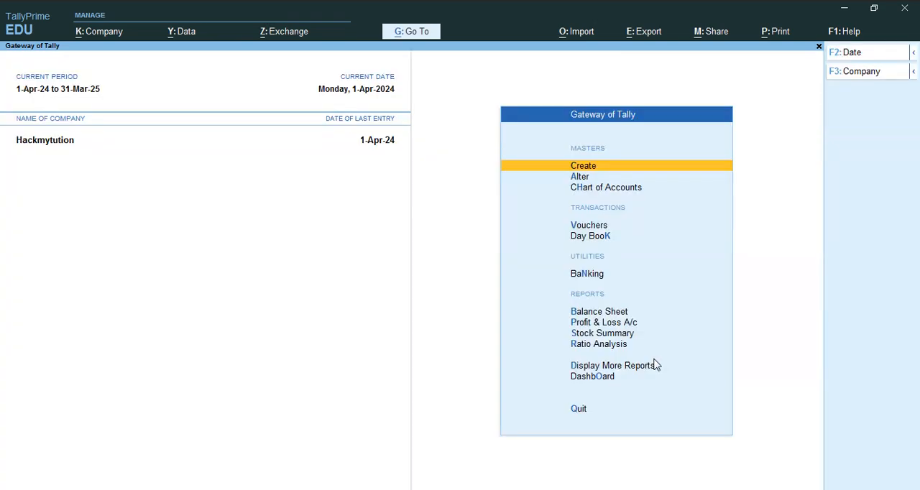
# - Open the Stock Query report for MONITOR from the statements of inventory to check its quantity per location
pyautogui.press('Down')
pyautogui.press('Down')
pyautogui.press('Down')
pyautogui.press('Down')
pyautogui.press('Down')
pyautogui.press('Down')
pyautogui.press('Down')
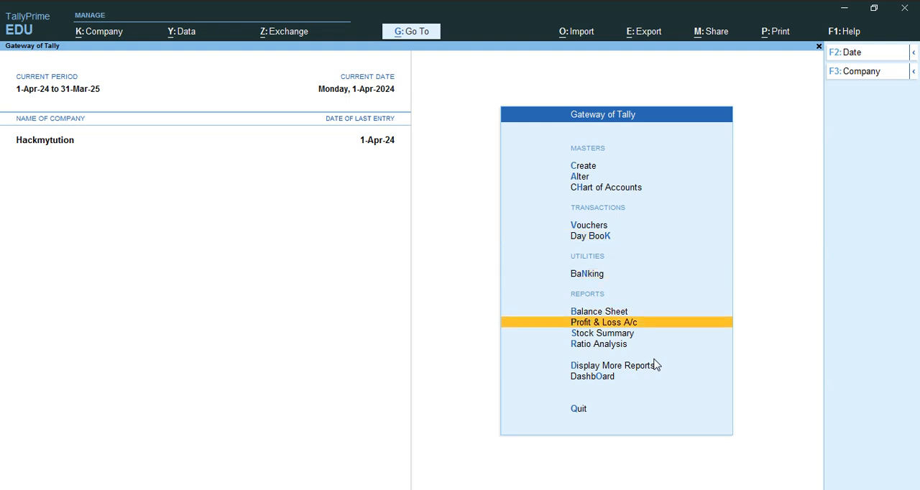
pyautogui.press('Down')
pyautogui.press('Down')
pyautogui.press('Down')
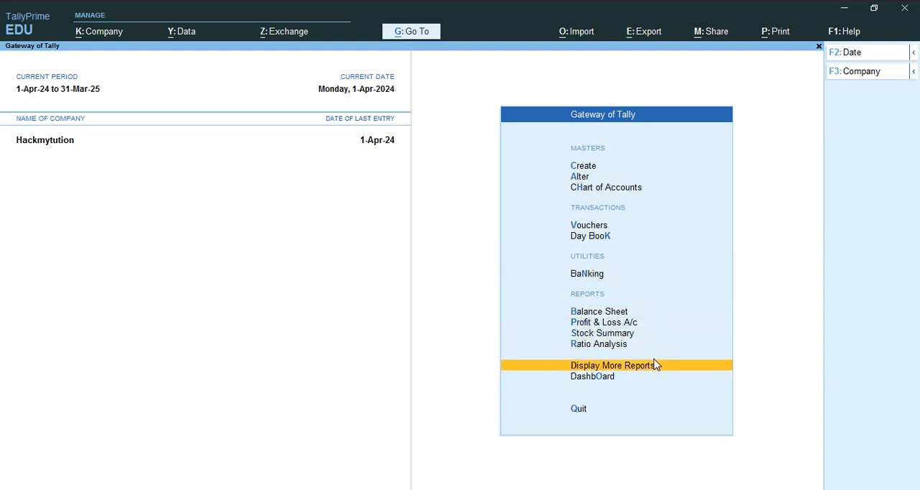
pyautogui.press('Return')
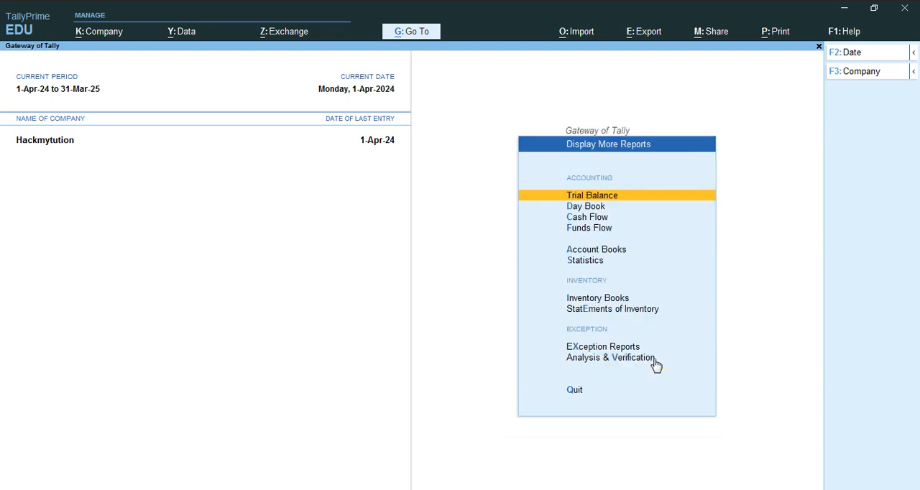
pyautogui.press('Down')
pyautogui.press('Down')
pyautogui.press('Down')
pyautogui.press('Down')
pyautogui.press('Down')
pyautogui.press('Down')
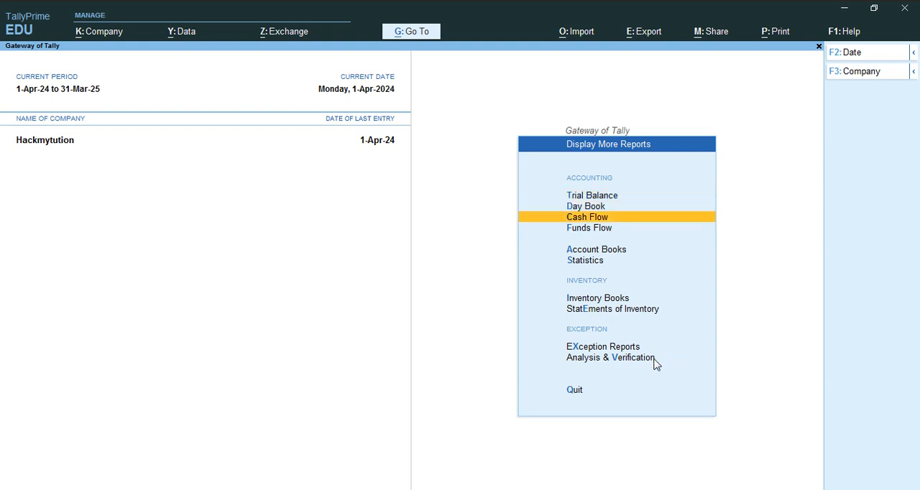
pyautogui.press('Down')
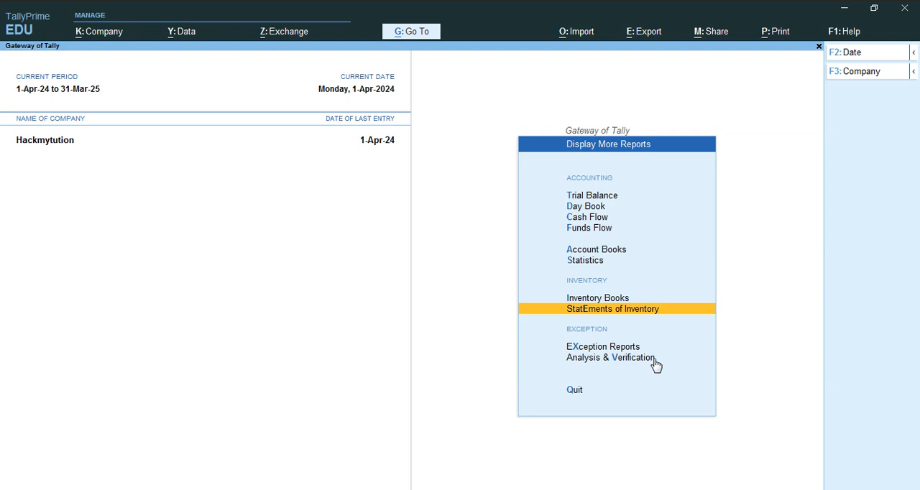
pyautogui.press('Return')
pyautogui.press('Return')
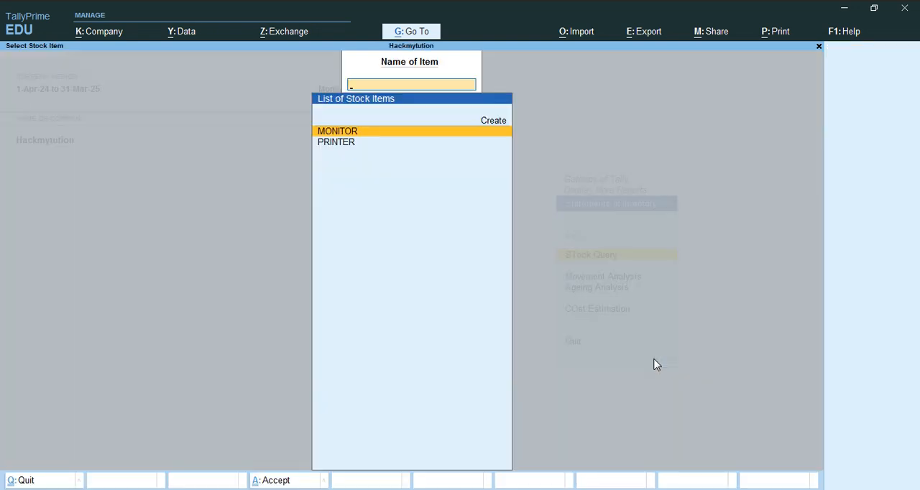
pyautogui.press('Return')
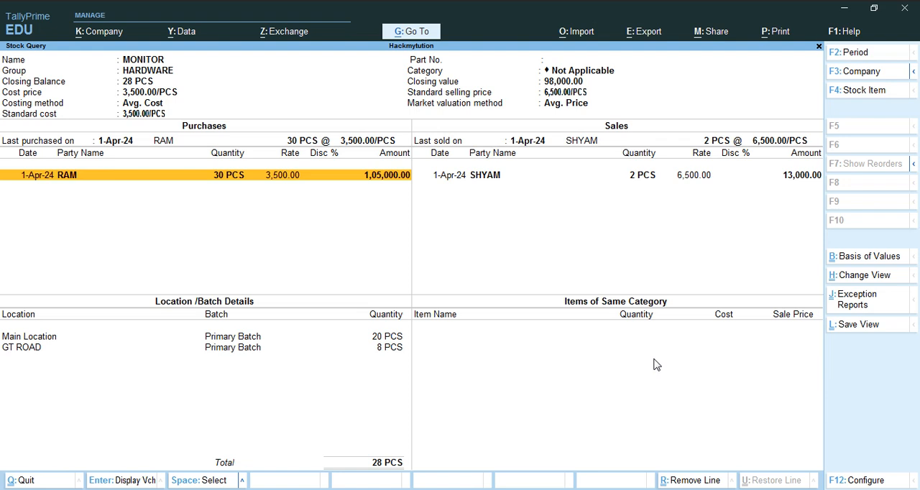
# - Switch the Stock Query report to PRINTER to check its quantity per location
pyautogui.press('Escape')
pyautogui.press('Down')
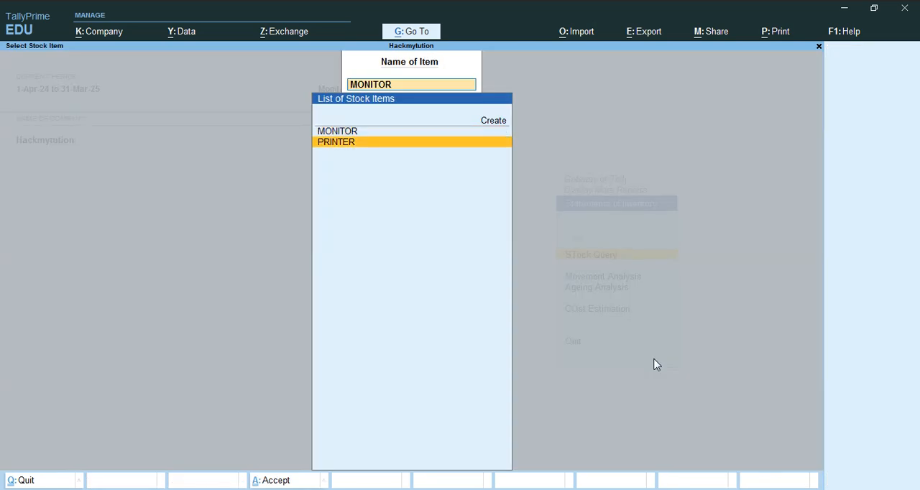
pyautogui.press('Return')
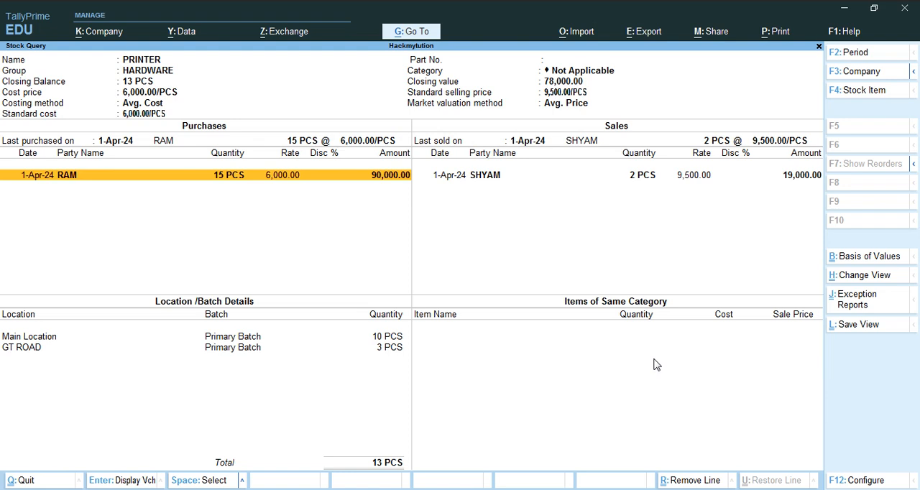
# - Preview the PRINTER Stock Query printout at enlarged size, examine its location details, and return to the stock item selection
pyautogui.hotkey('ctrl', 'p')
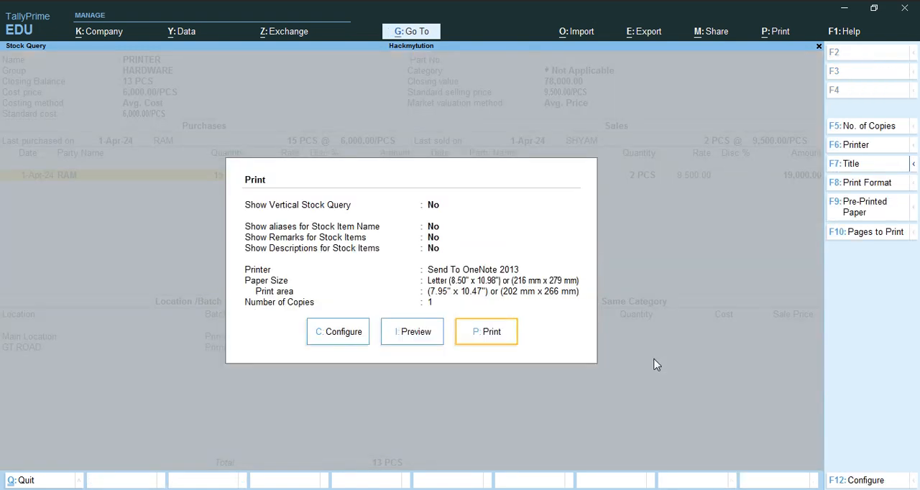
pyautogui.press('i')
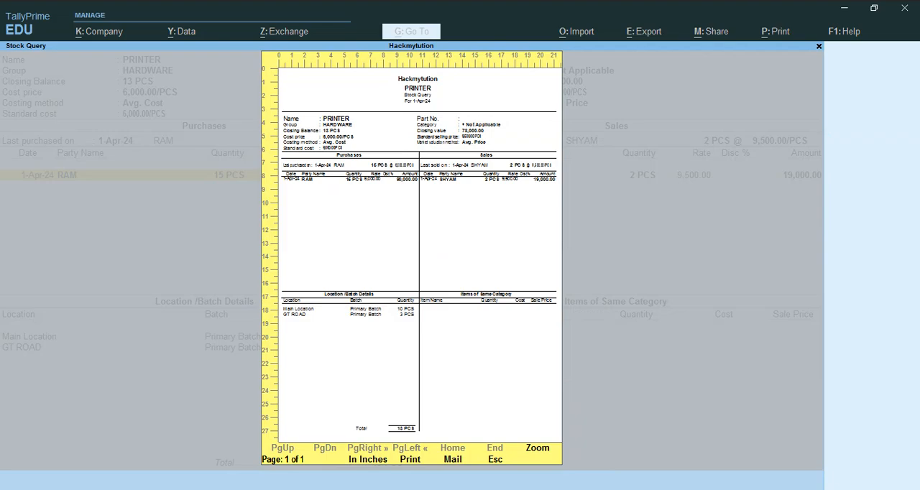
pyautogui.click(530, 455)
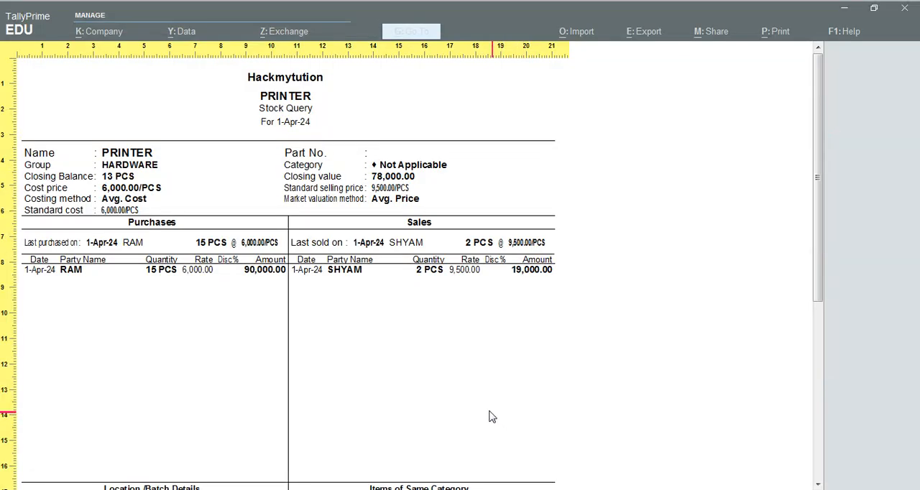
pyautogui.scroll(-5, 492, 417)
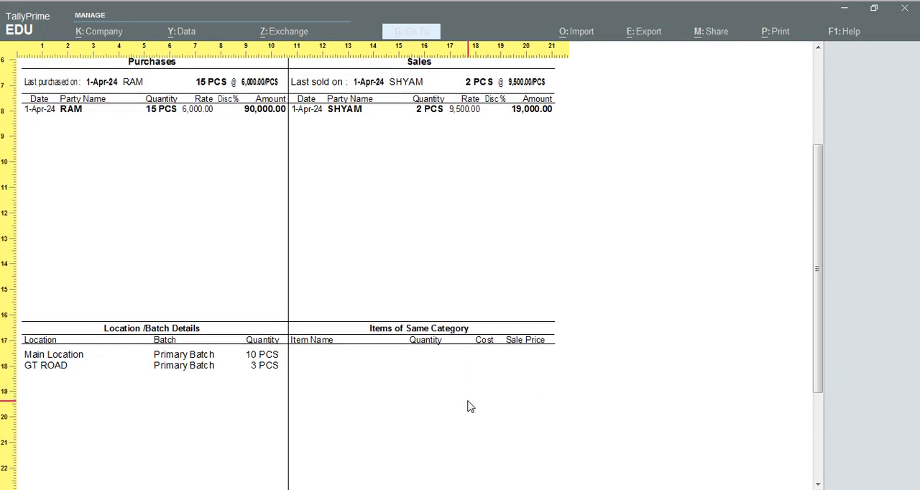
pyautogui.scroll(6, 467, 403)
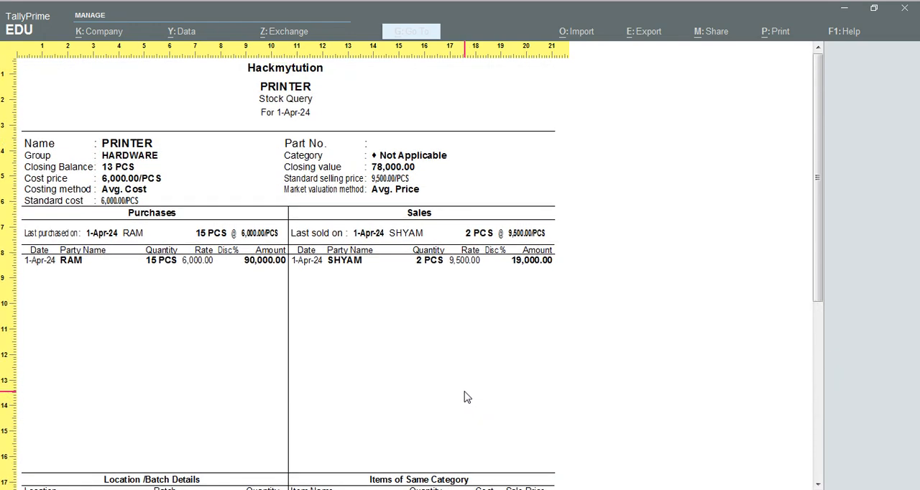
pyautogui.press('Escape')
pyautogui.press('Escape')
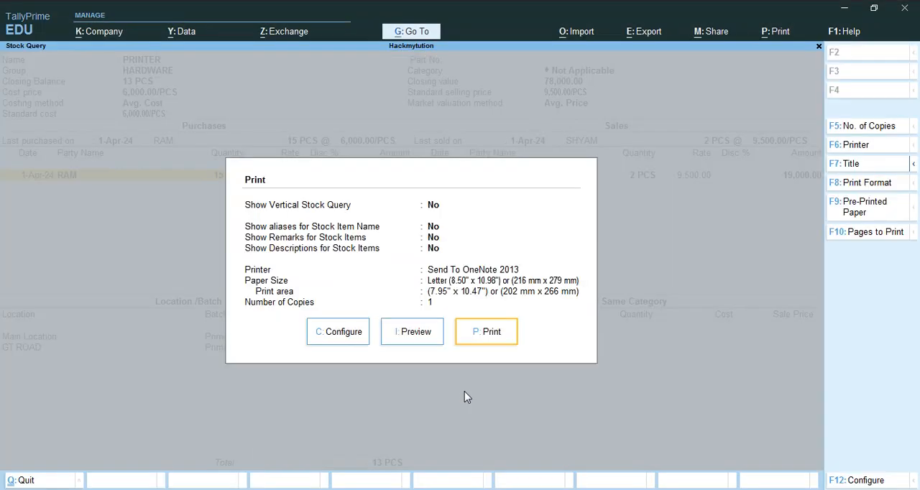
pyautogui.press('Escape')
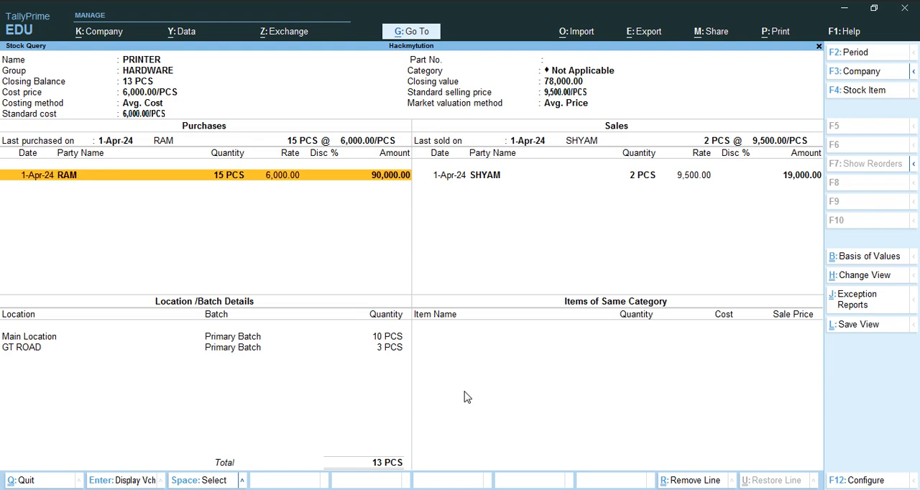
pyautogui.press('Escape')
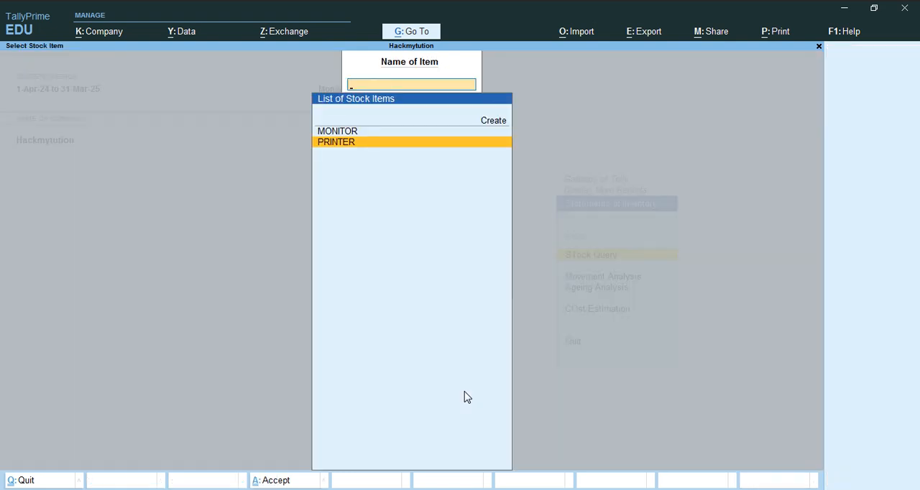